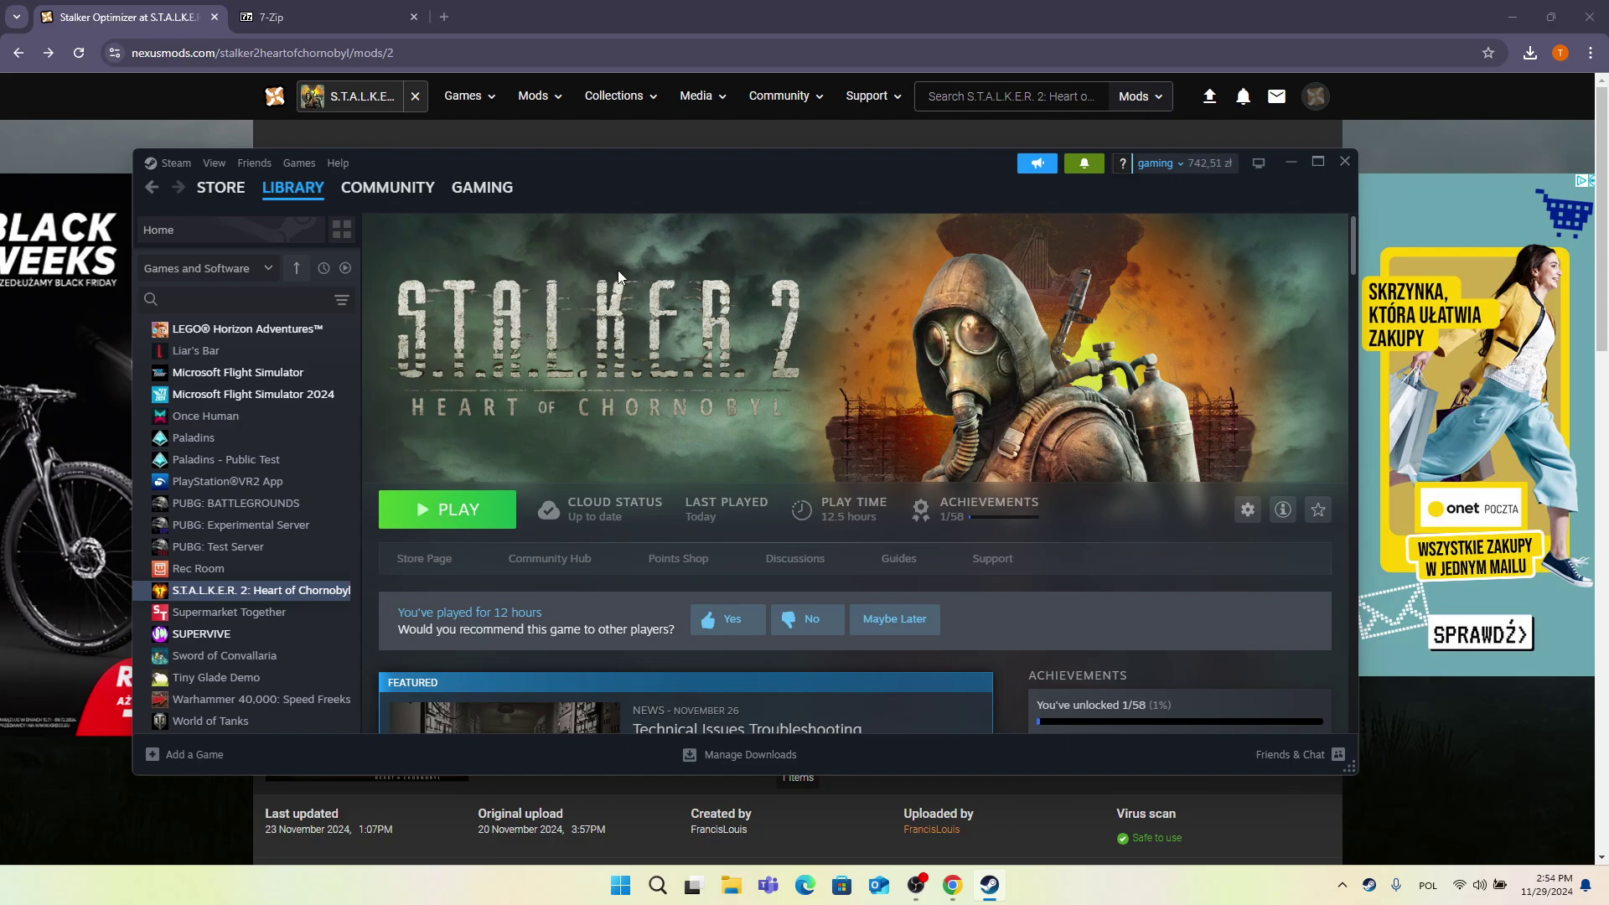
Open S.T.A.L.K.E.R. 2's Steam Properties on the Installed Files page (154.51 GB install).
right_click(228, 590)
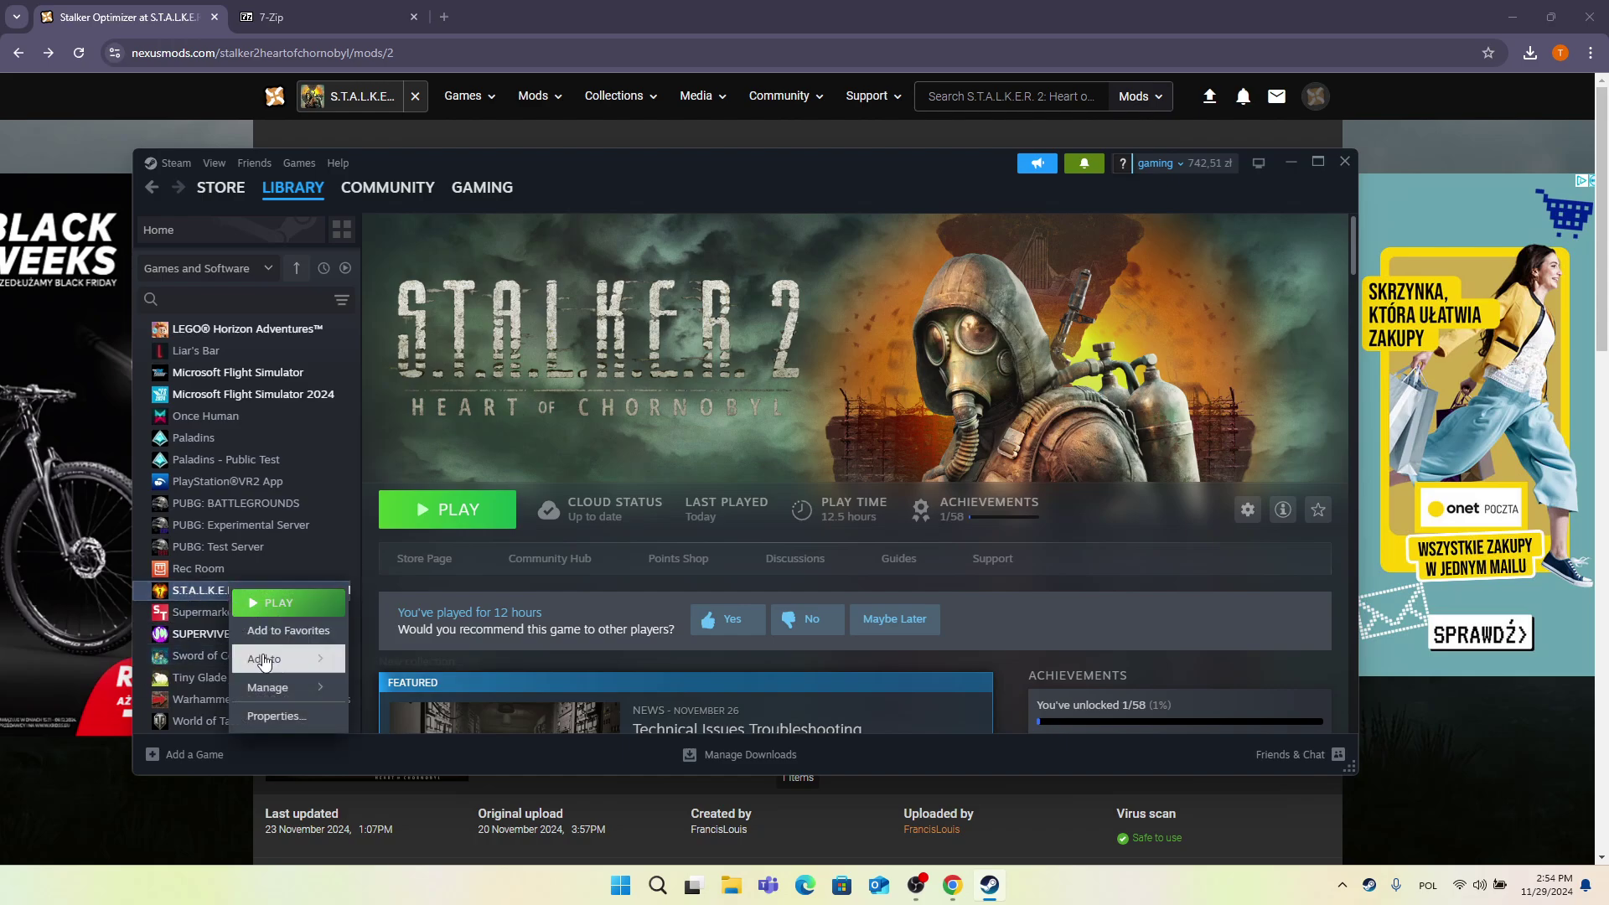
click(268, 726)
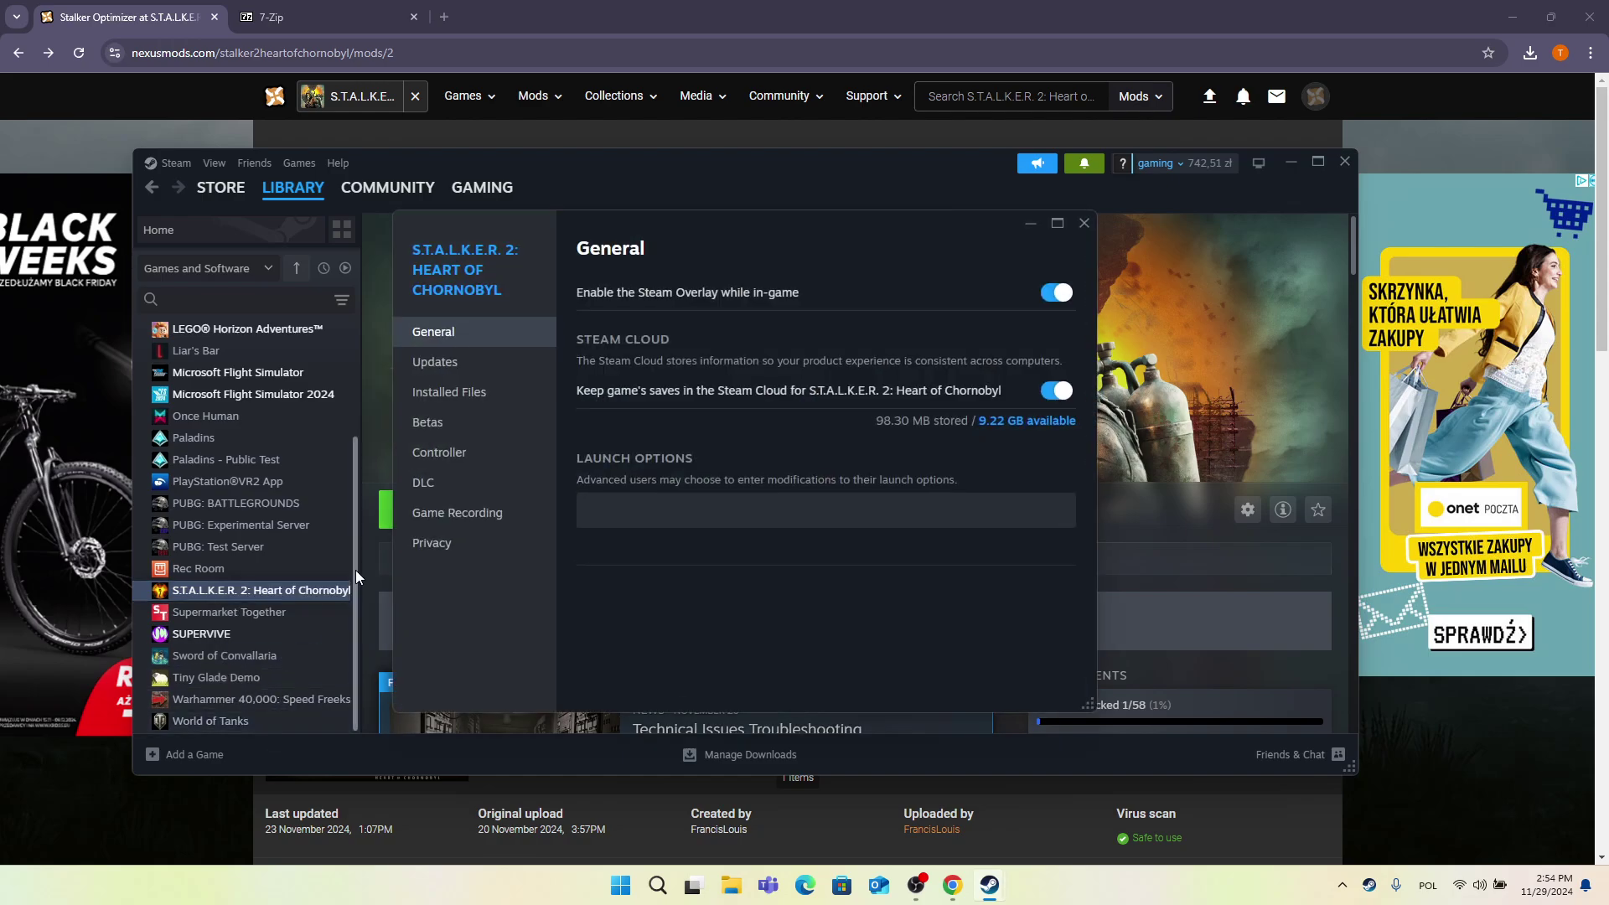
click(447, 393)
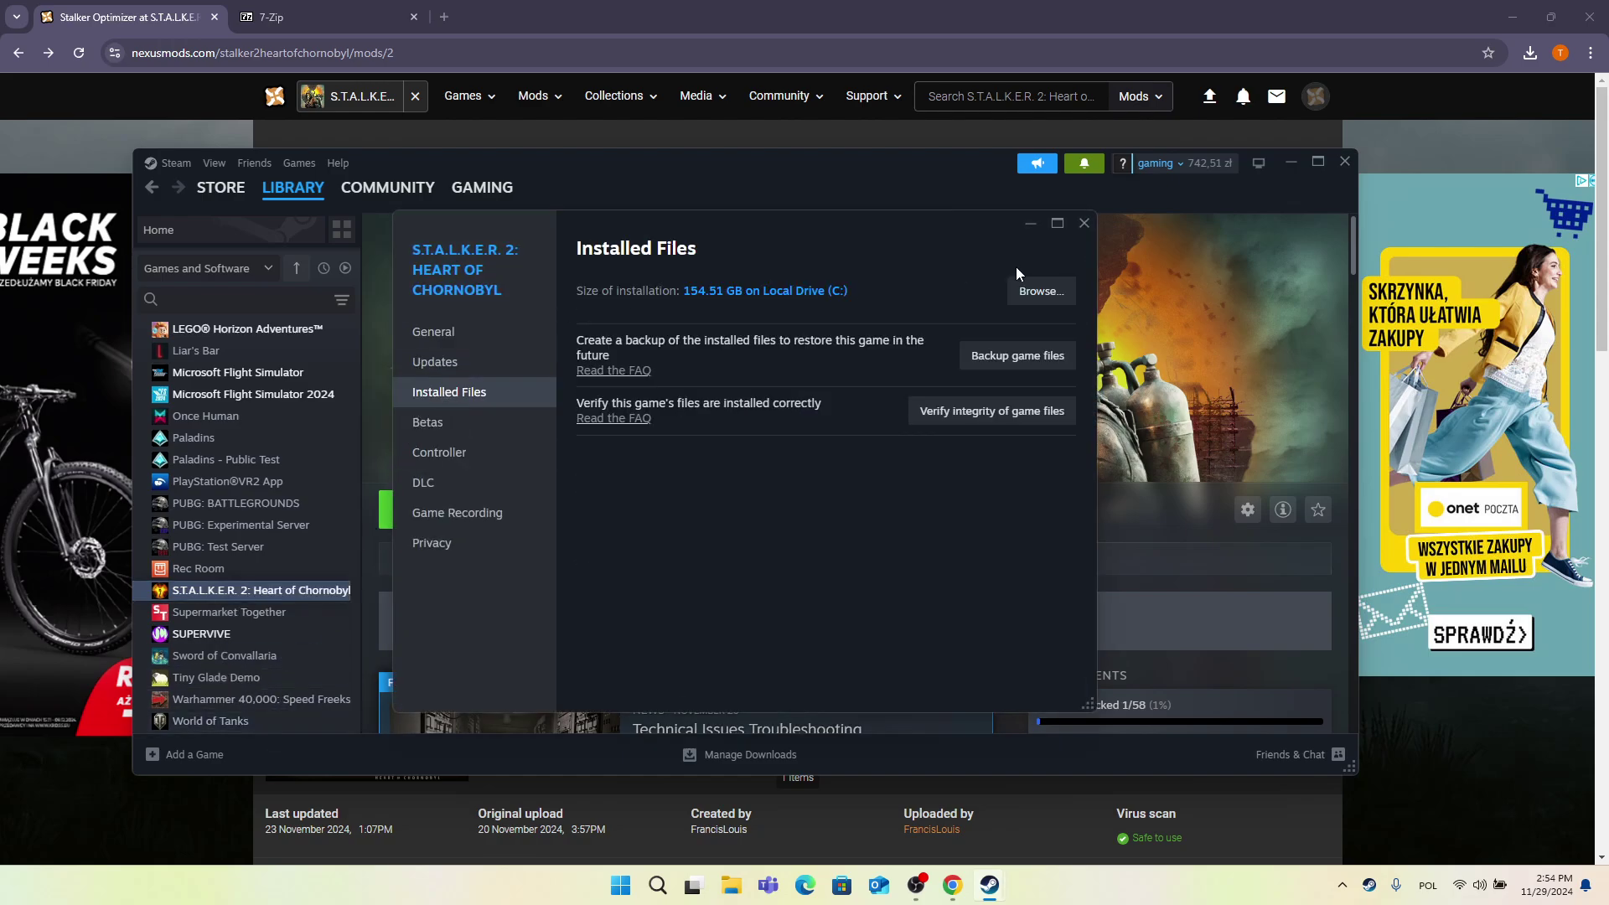
Browse to the game's install folder and open Stalker2\Content\Paks with its pak, ucas and utoc files.
click(1047, 289)
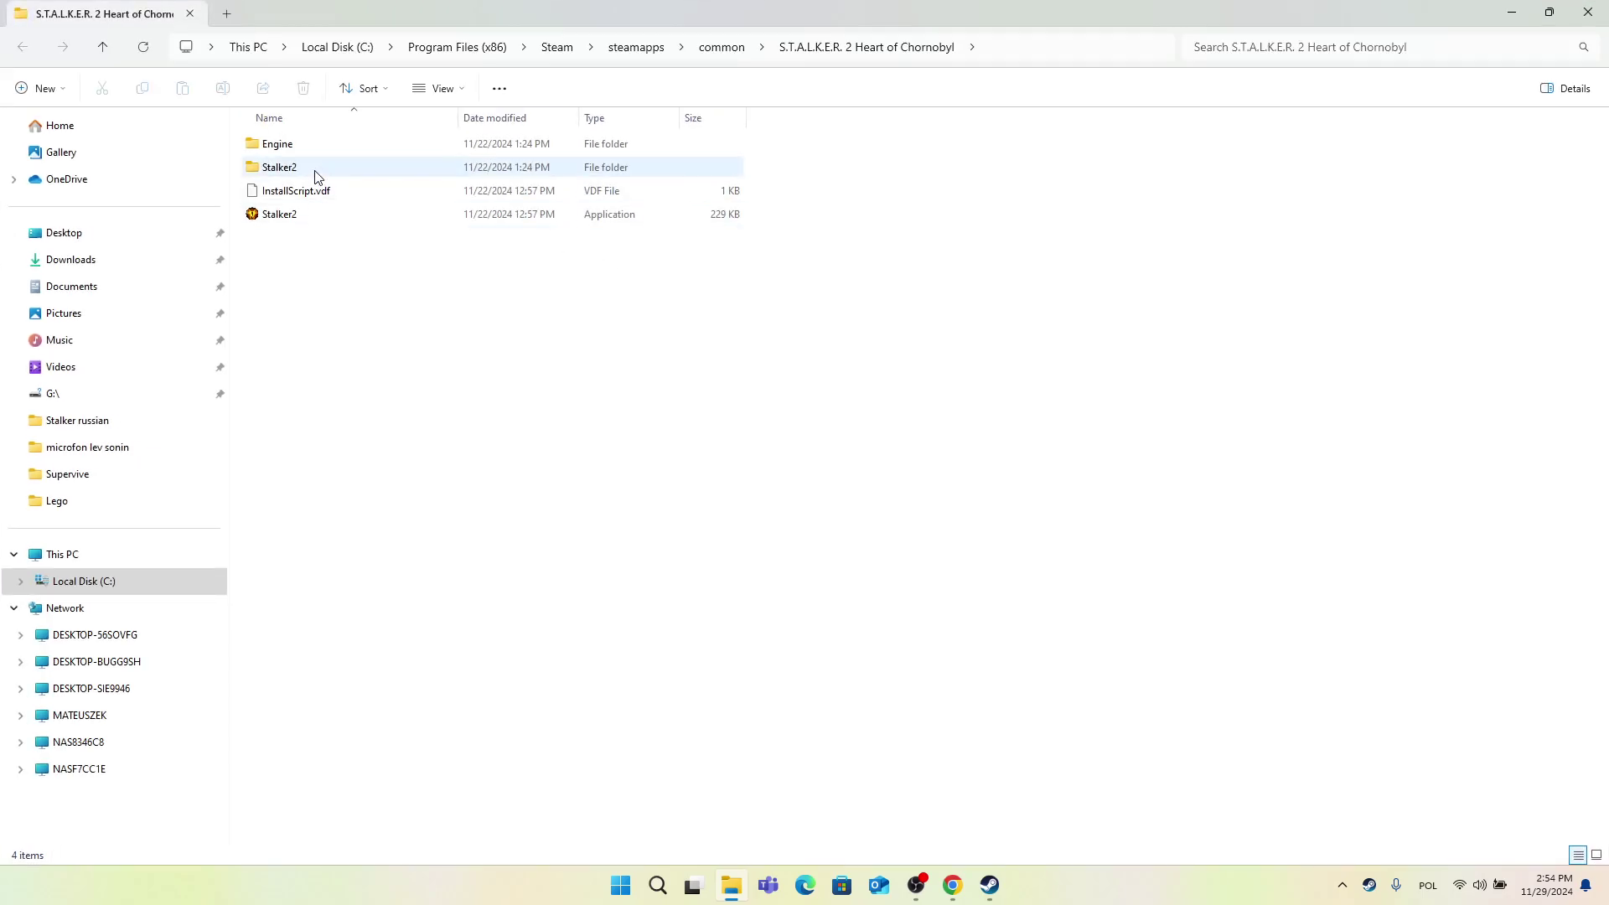
double_click(317, 171)
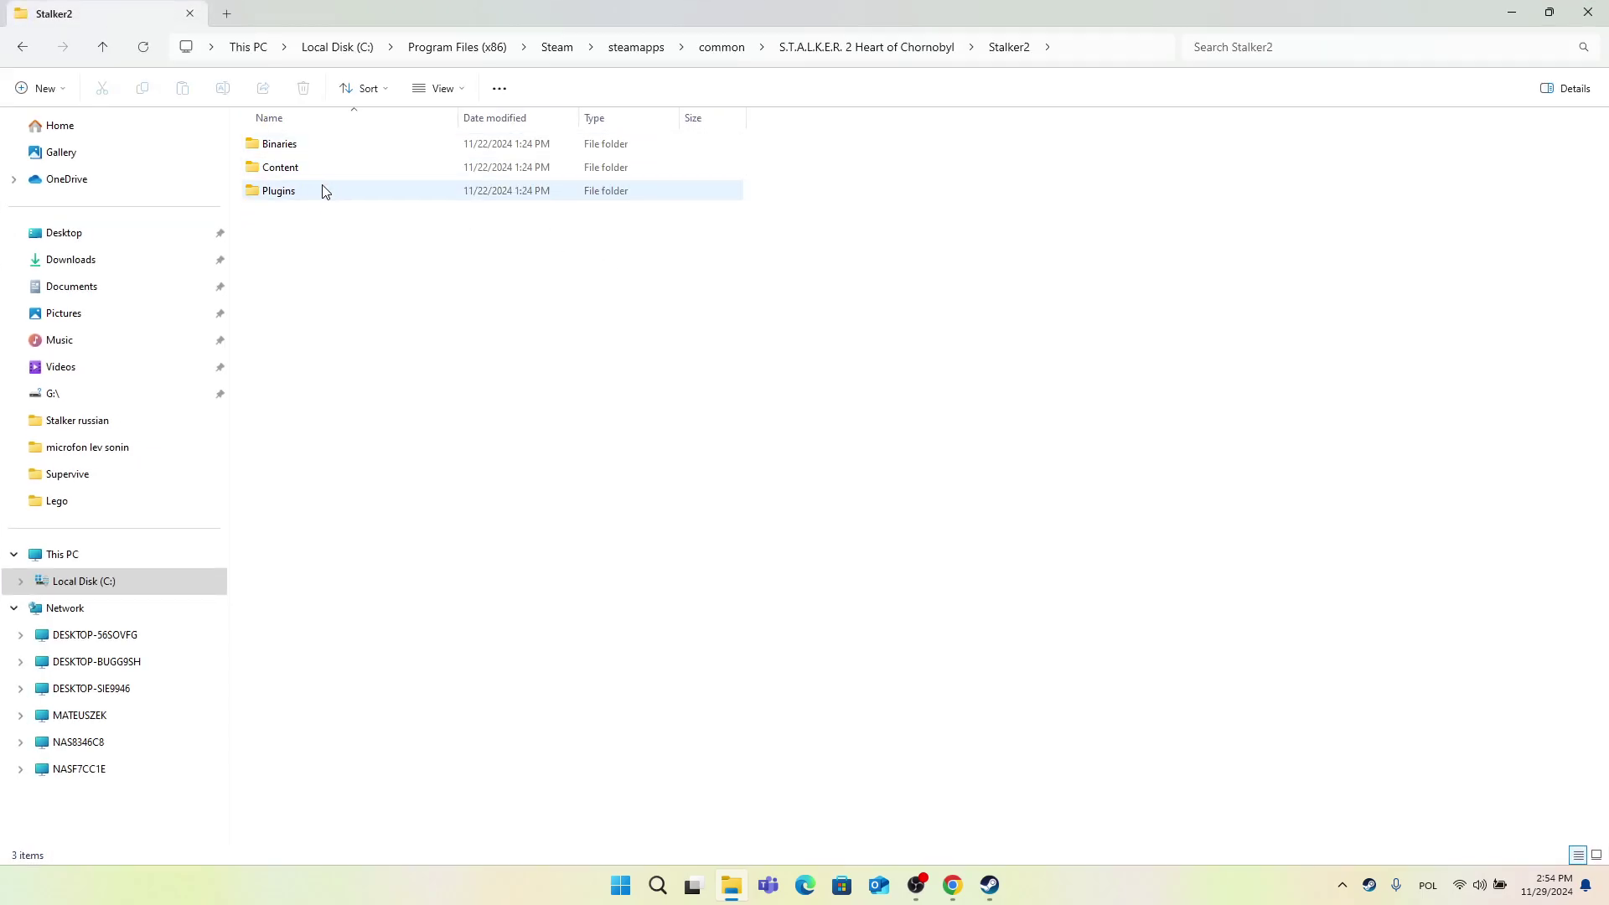
double_click(323, 170)
click(325, 214)
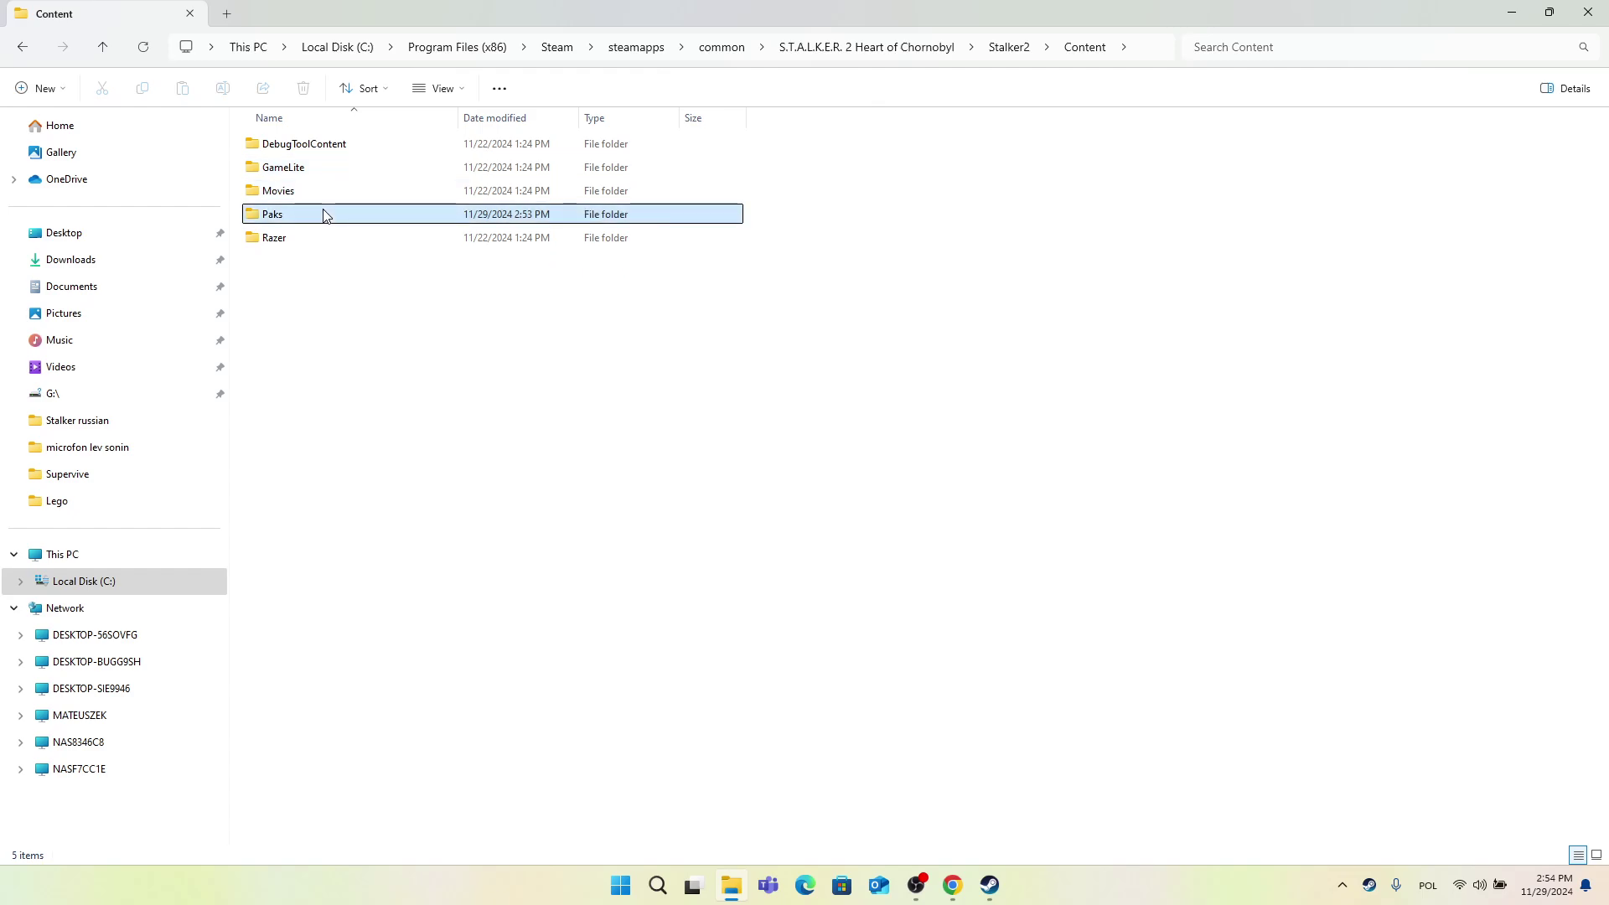
double_click(325, 215)
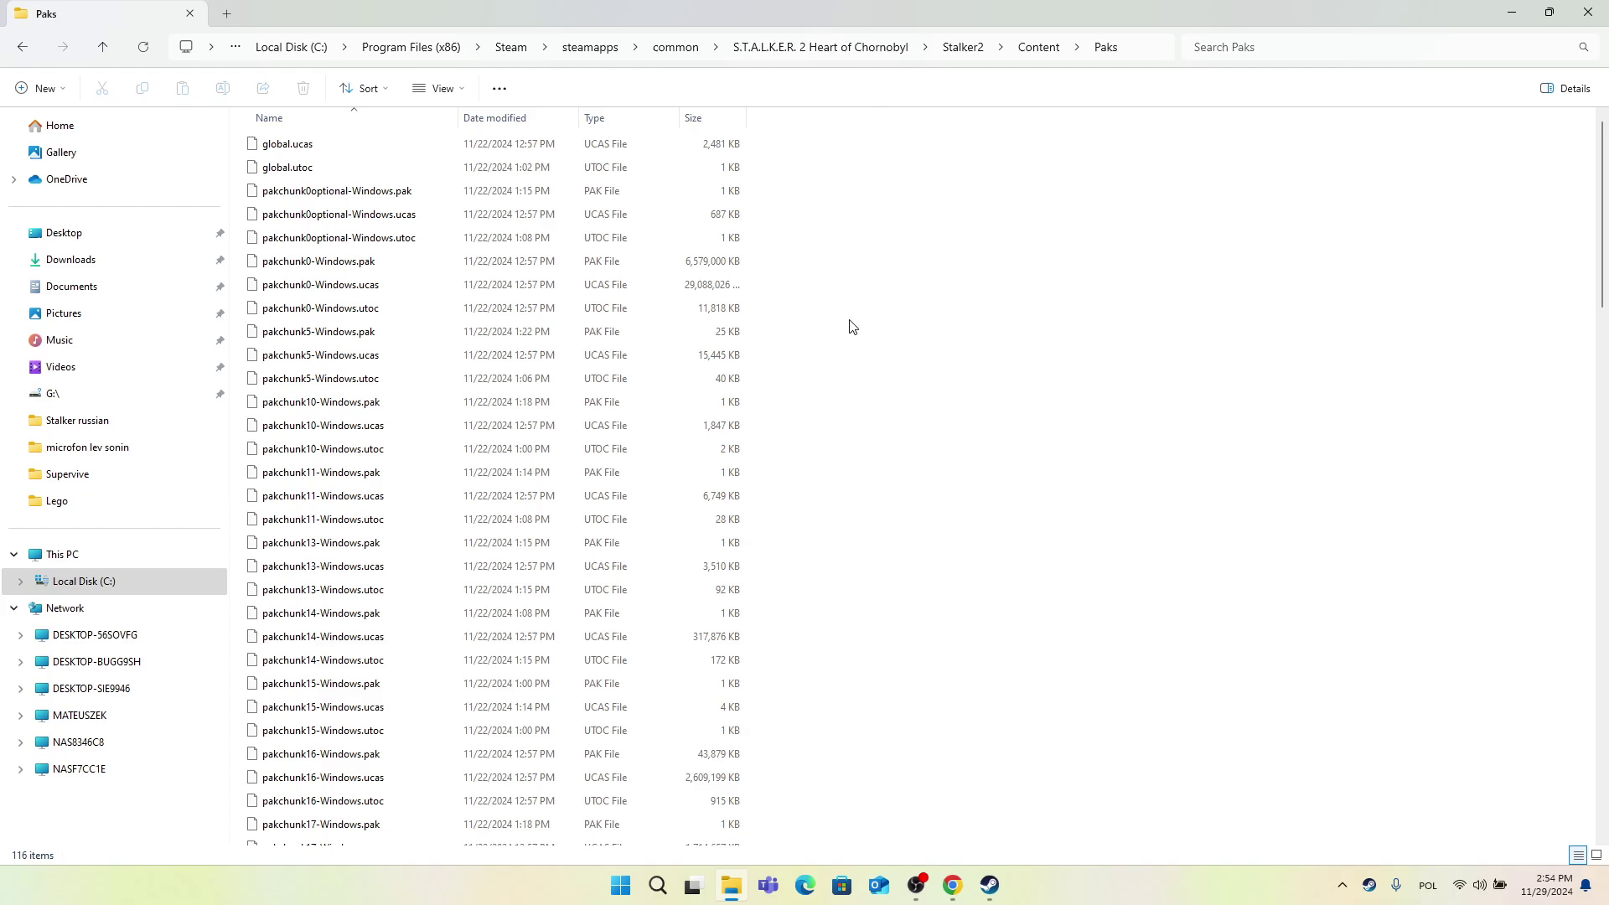
Add a new folder called ~mods to Paks and open the empty folder.
right_click(922, 284)
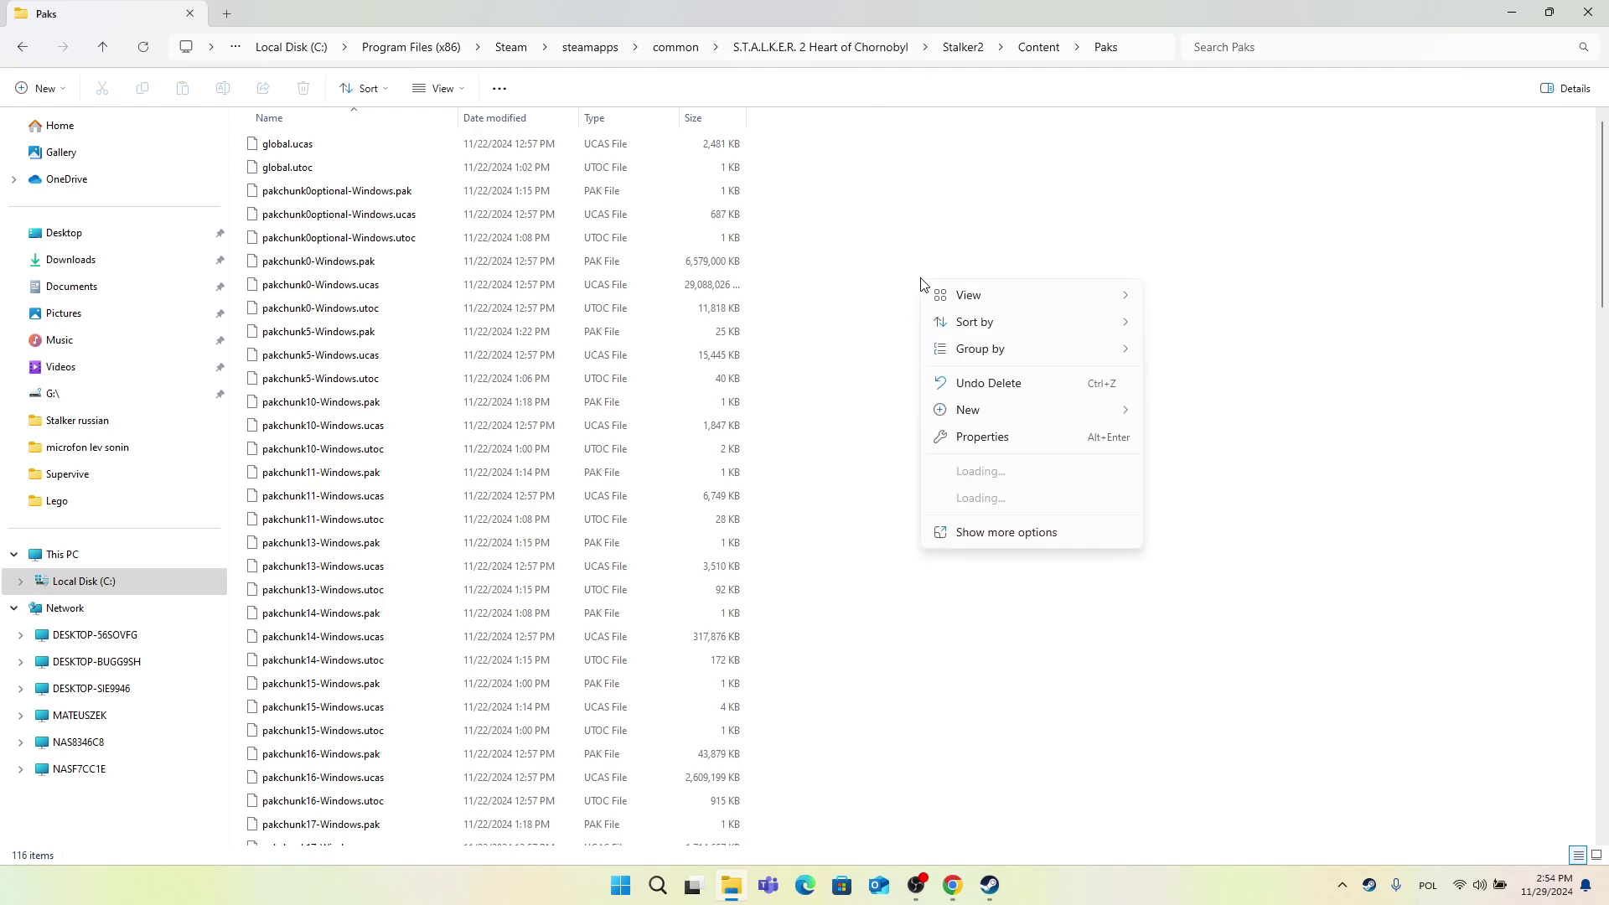
mouse_move(968, 410)
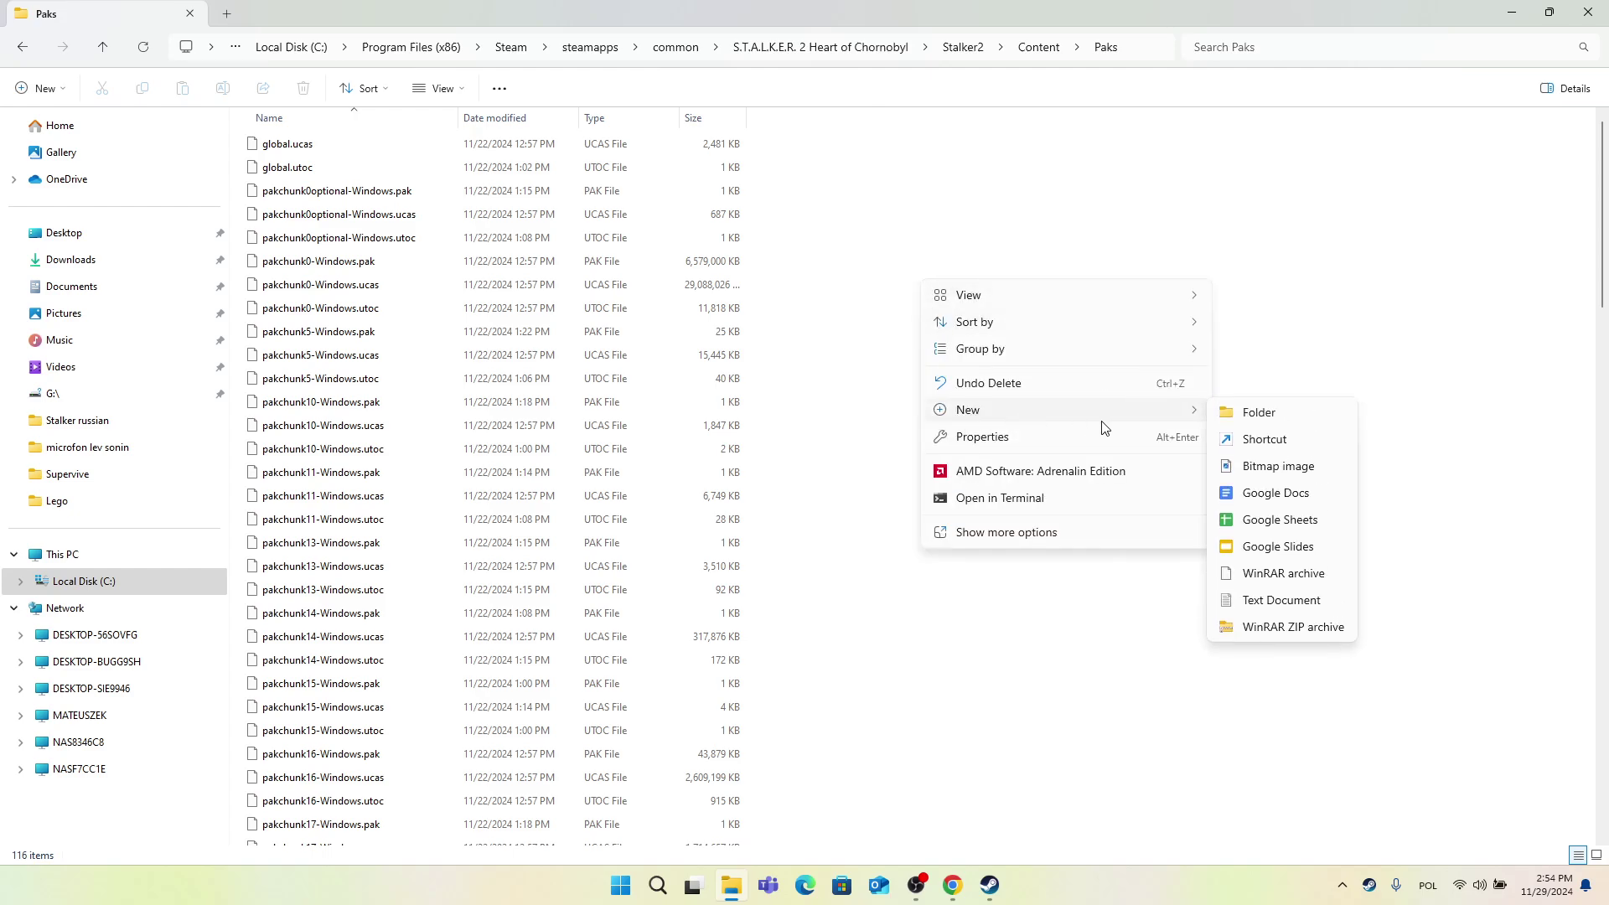
click(1240, 412)
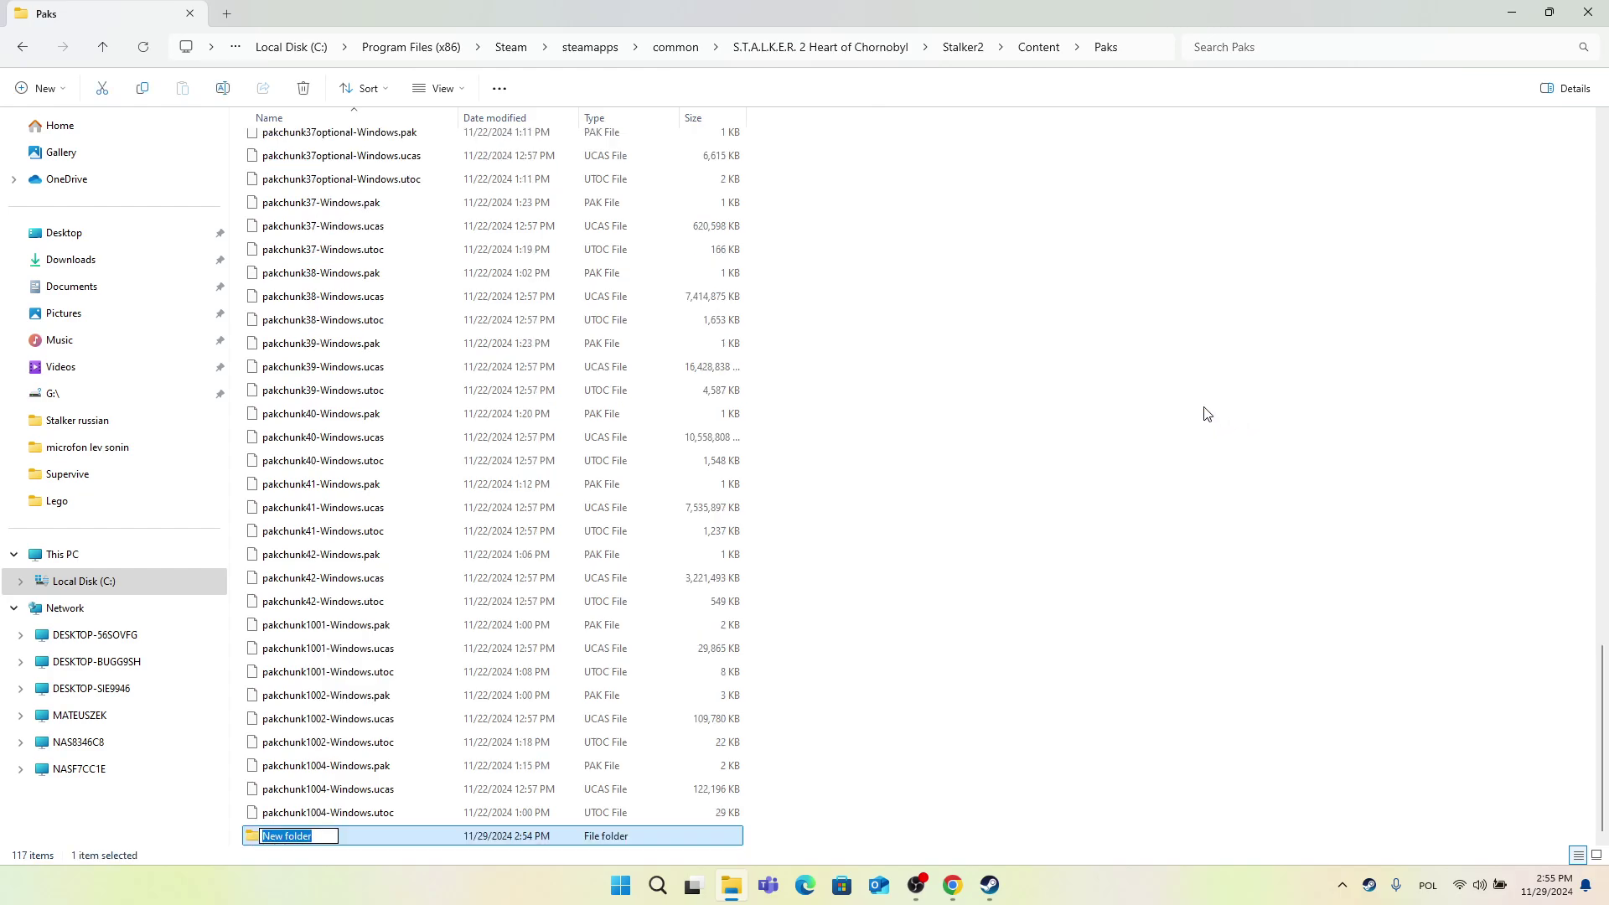
text(~mods)
key(Return)
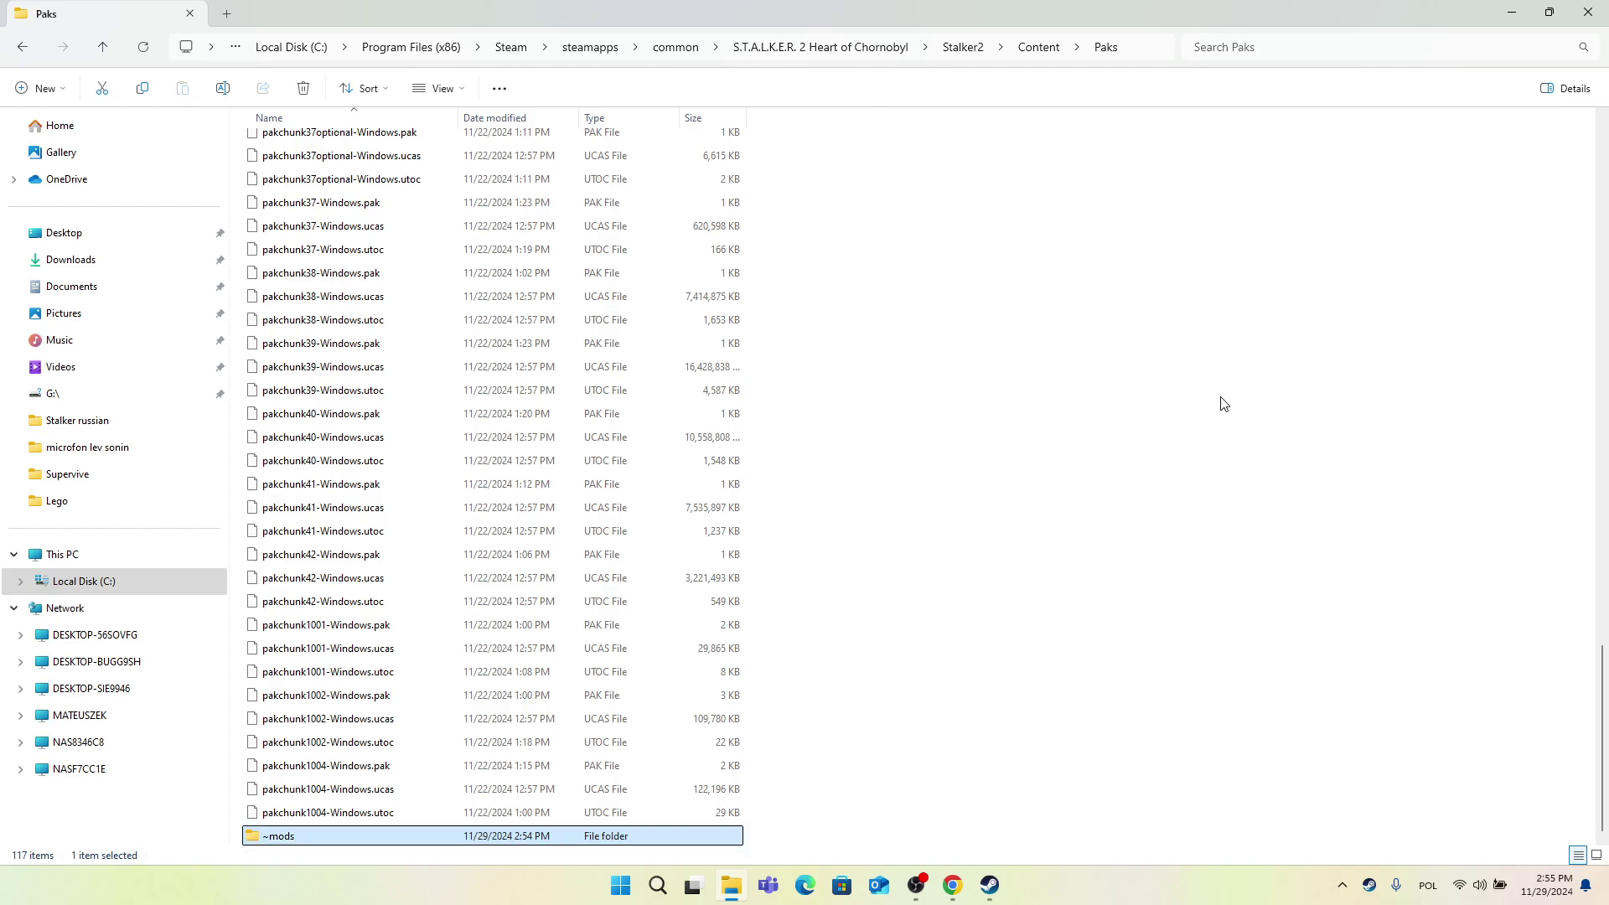
double_click(410, 842)
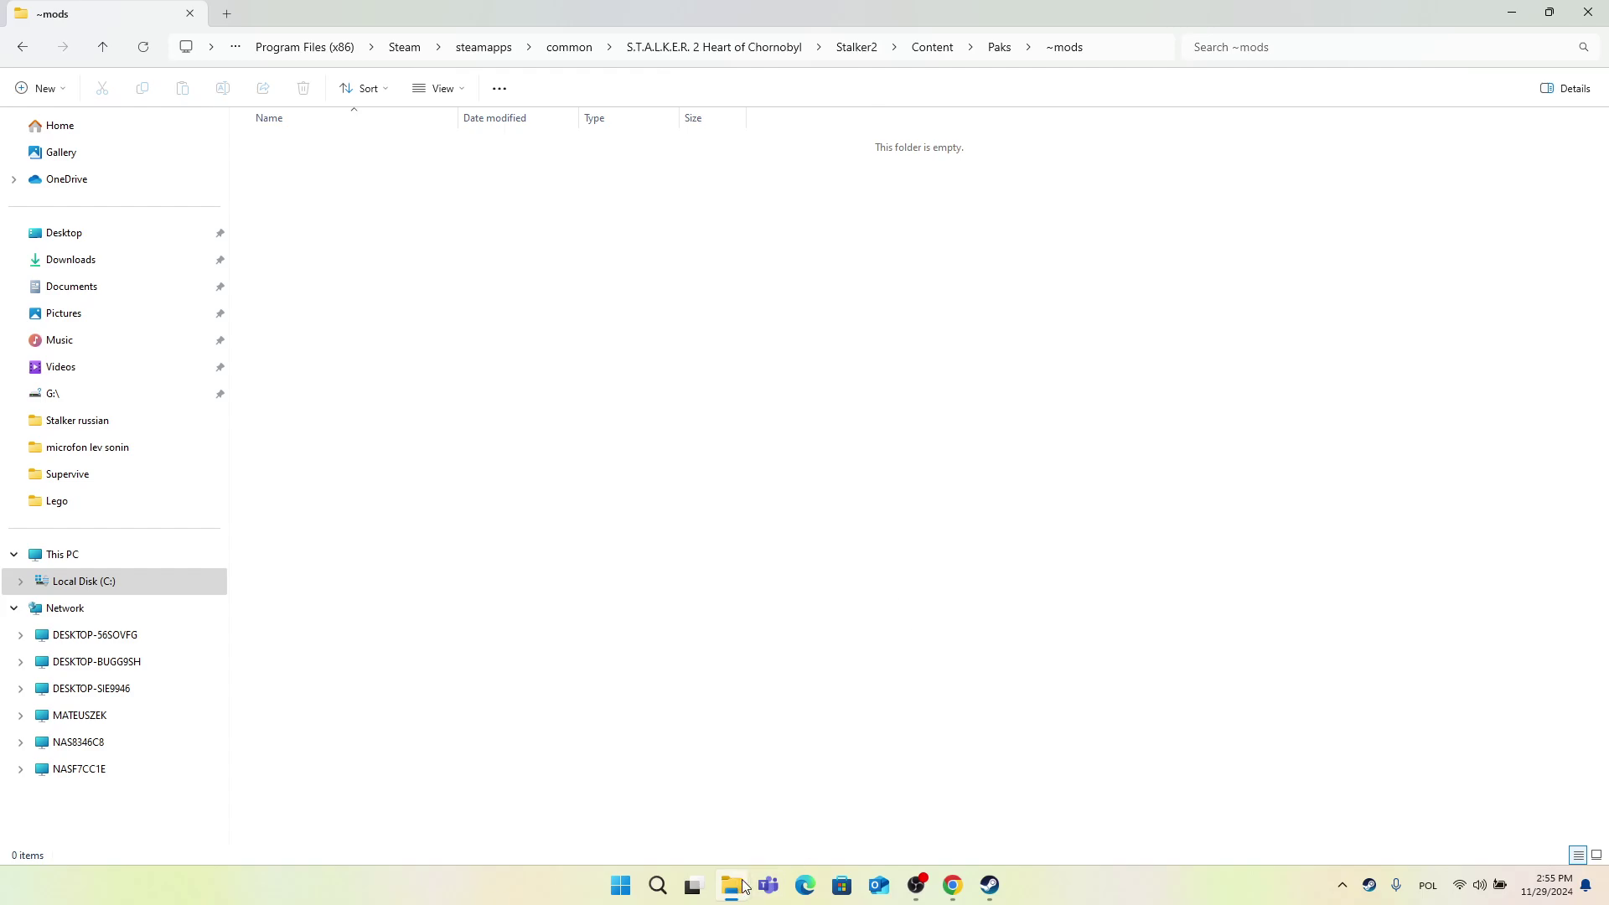
Return to the Stalker Optimizer page in Chrome and view its main files: default, Ver2 and VRAM Error.
click(953, 885)
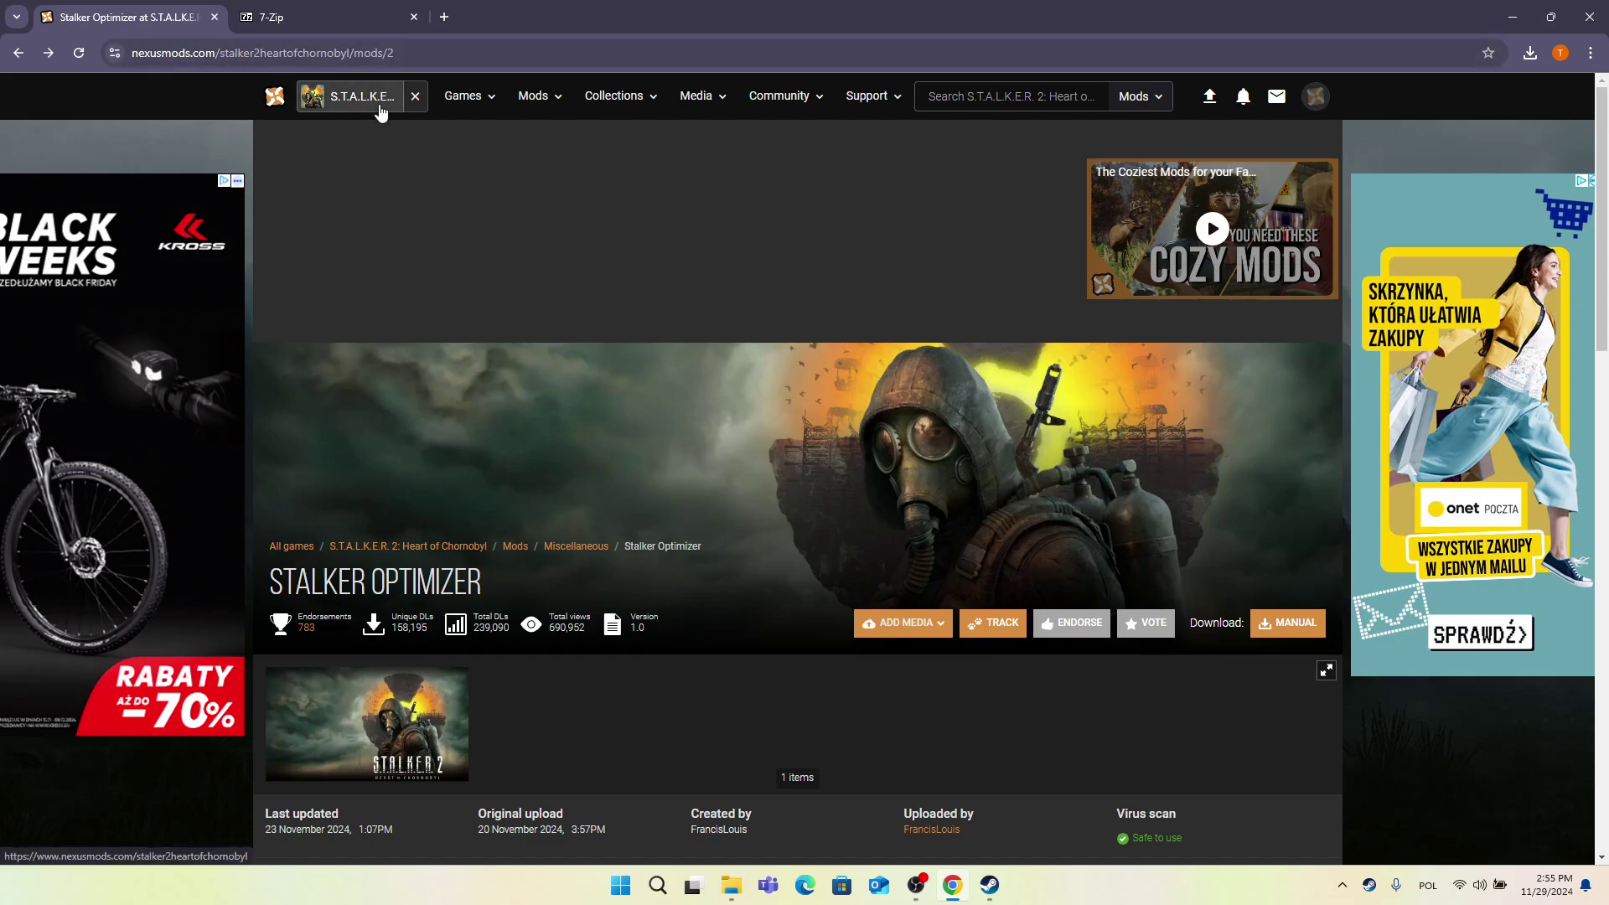
scroll(587, 352, down, 4)
scroll(586, 359, down, 4)
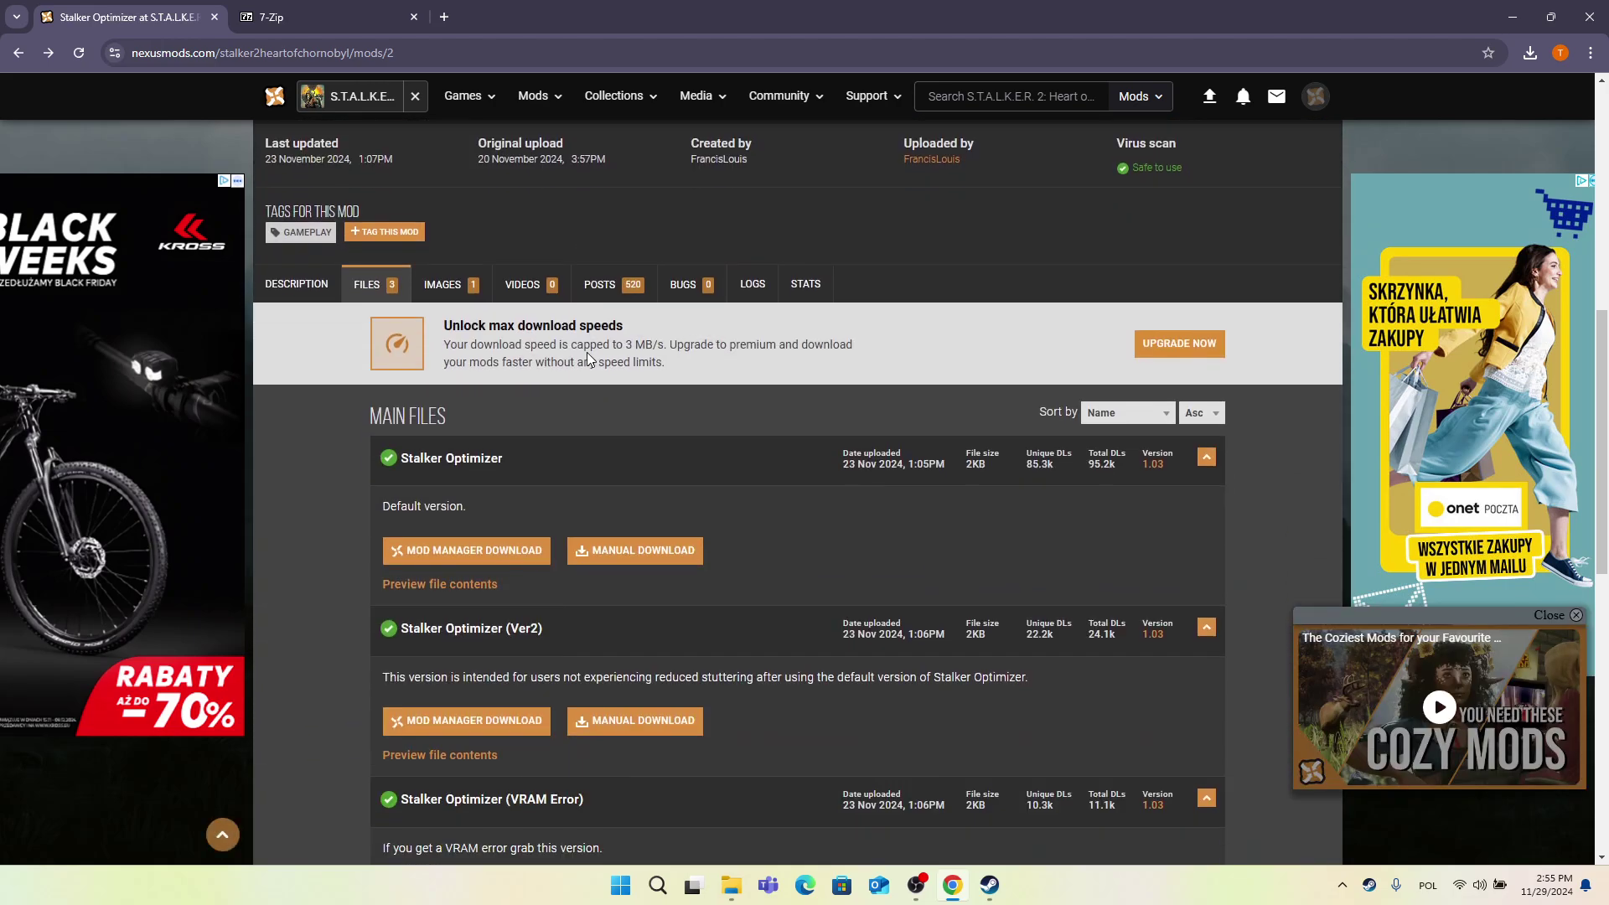
click(372, 285)
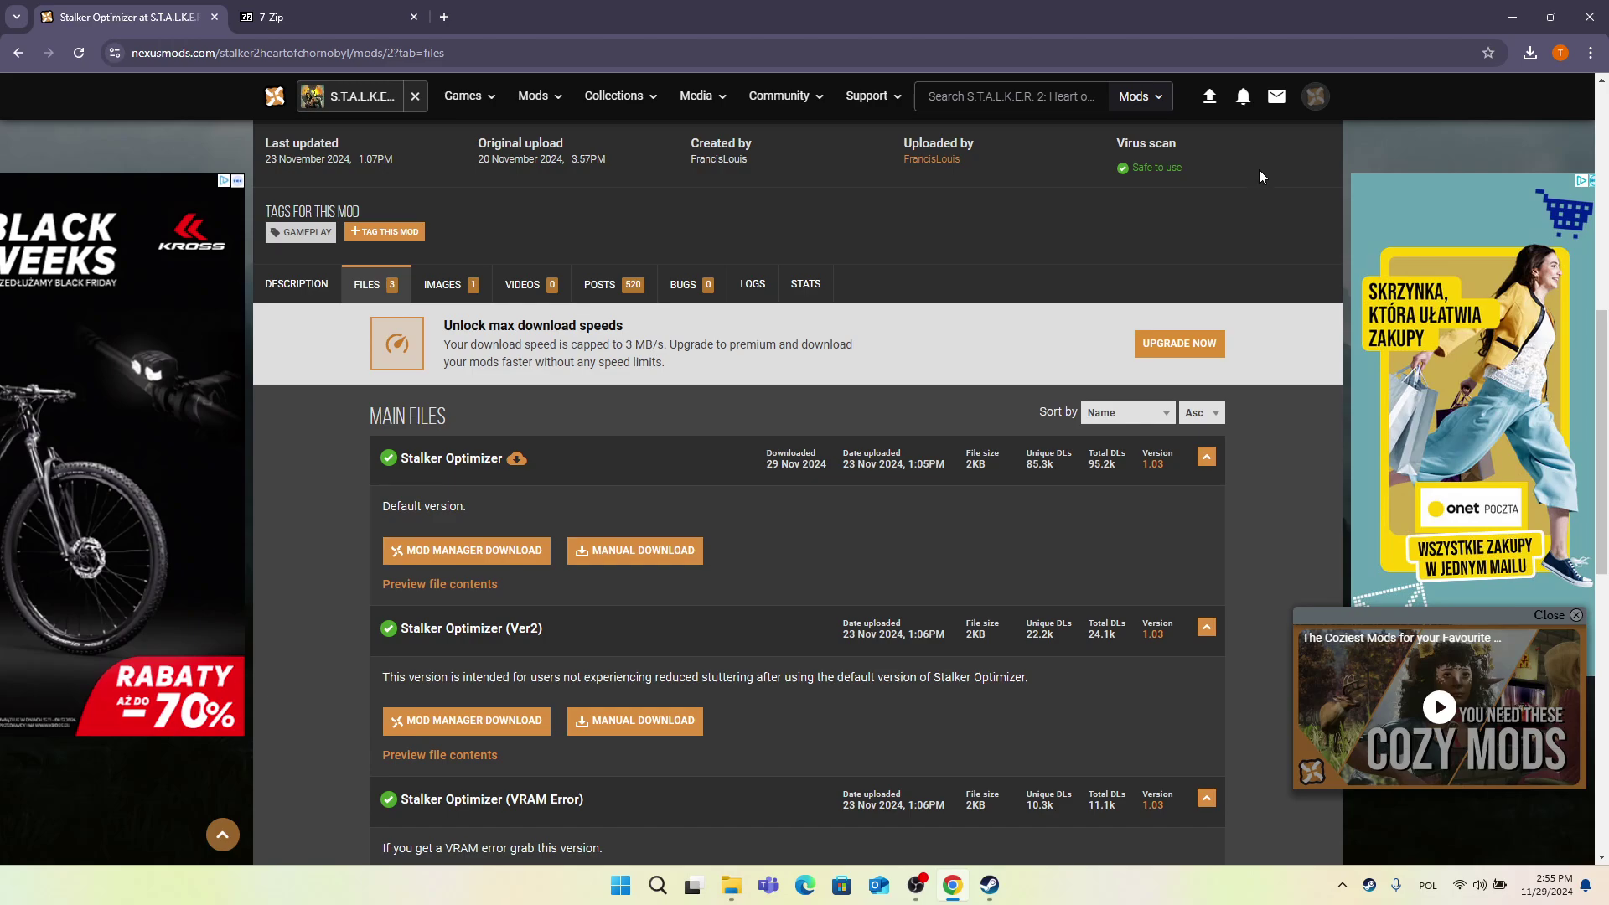
scroll(661, 535, down, 1)
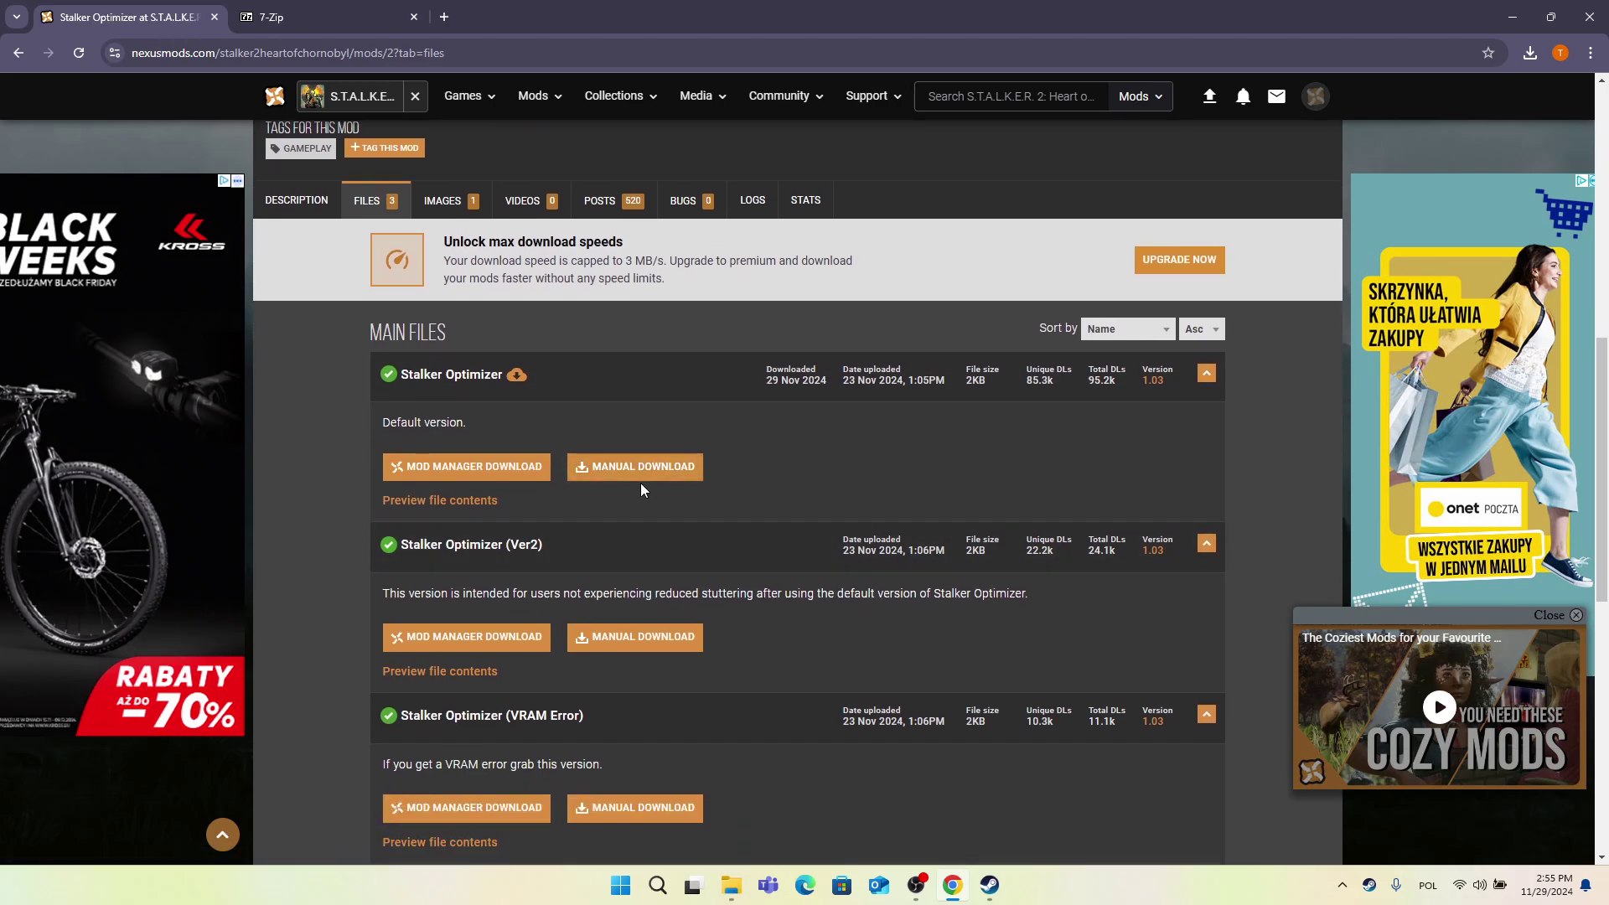
scroll(636, 480, down, 1)
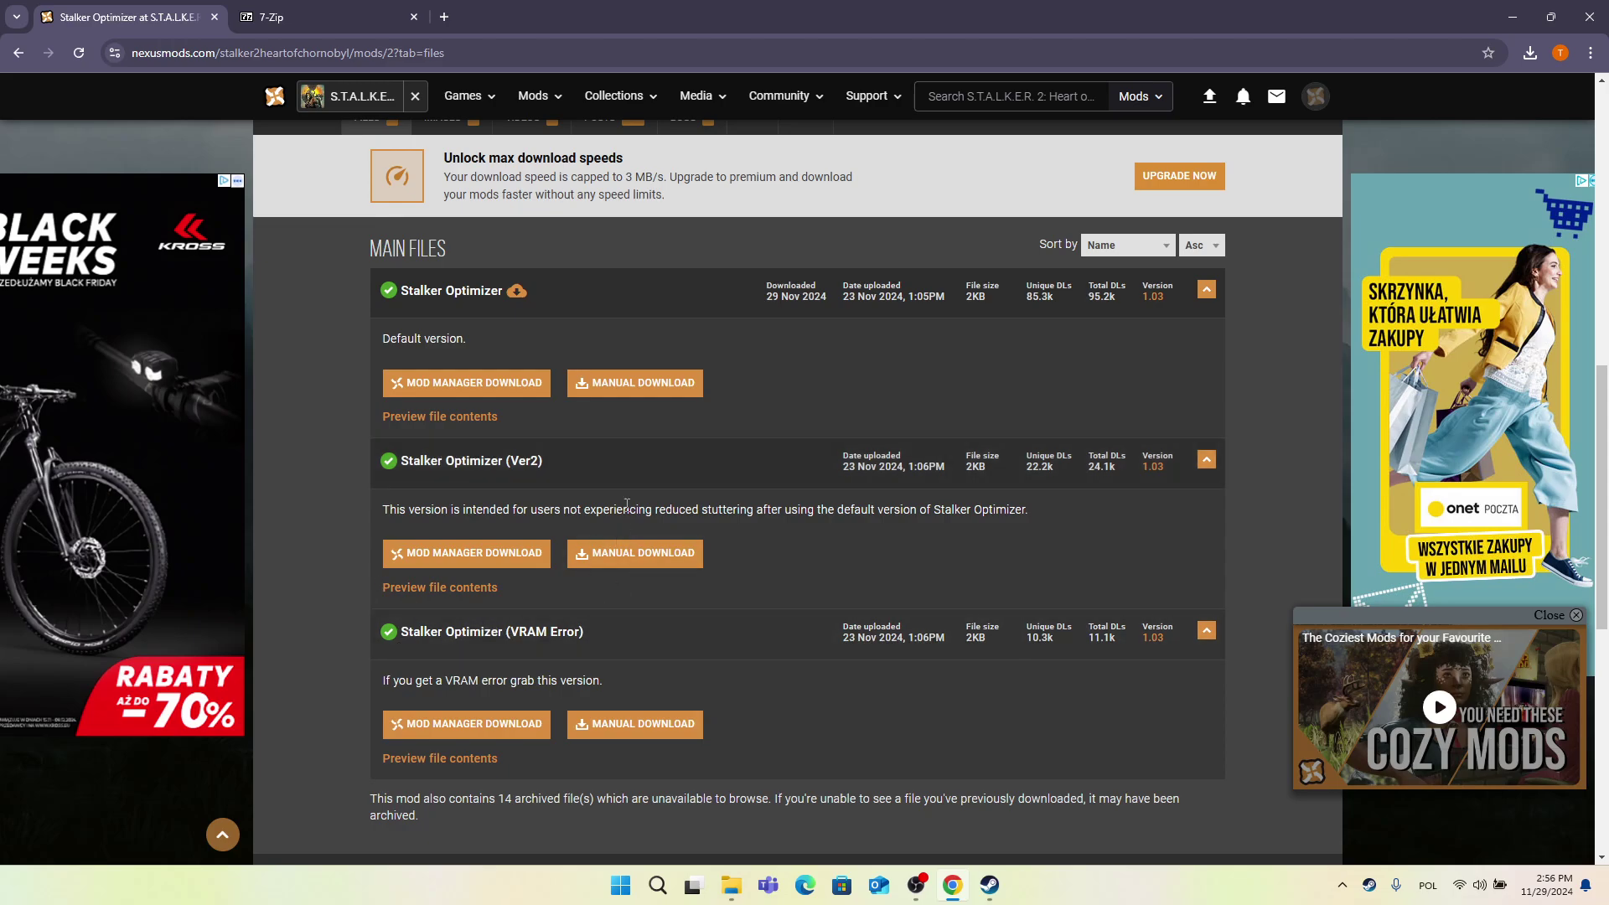
Download the default Stalker Optimizer .7z with the free Slow Download option, then show the 7-Zip page.
click(619, 382)
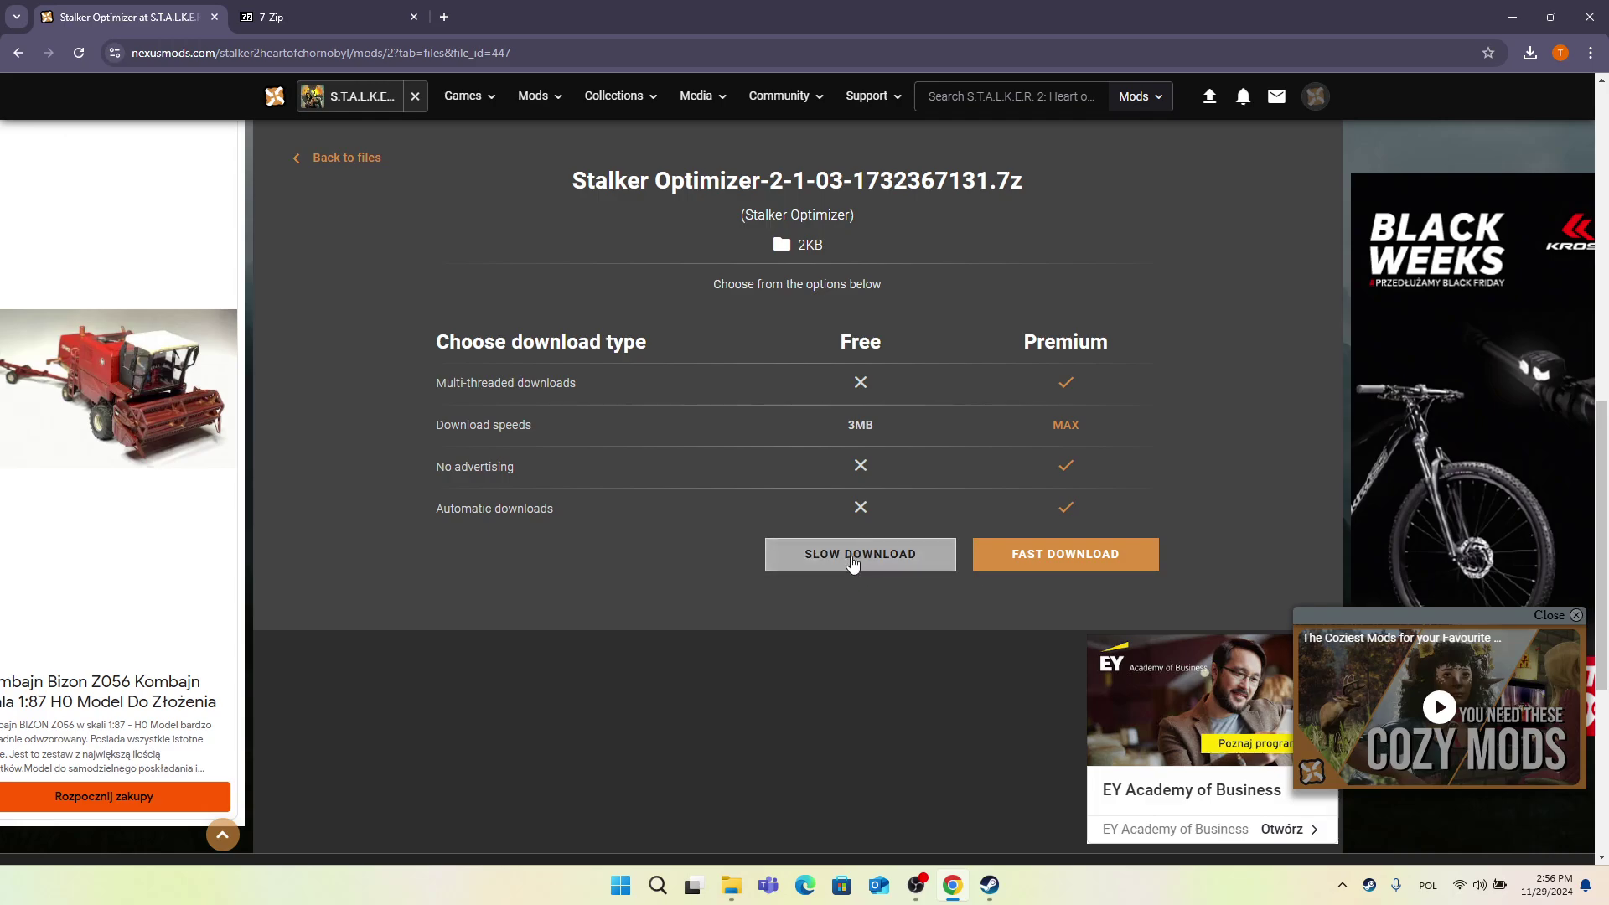
click(852, 562)
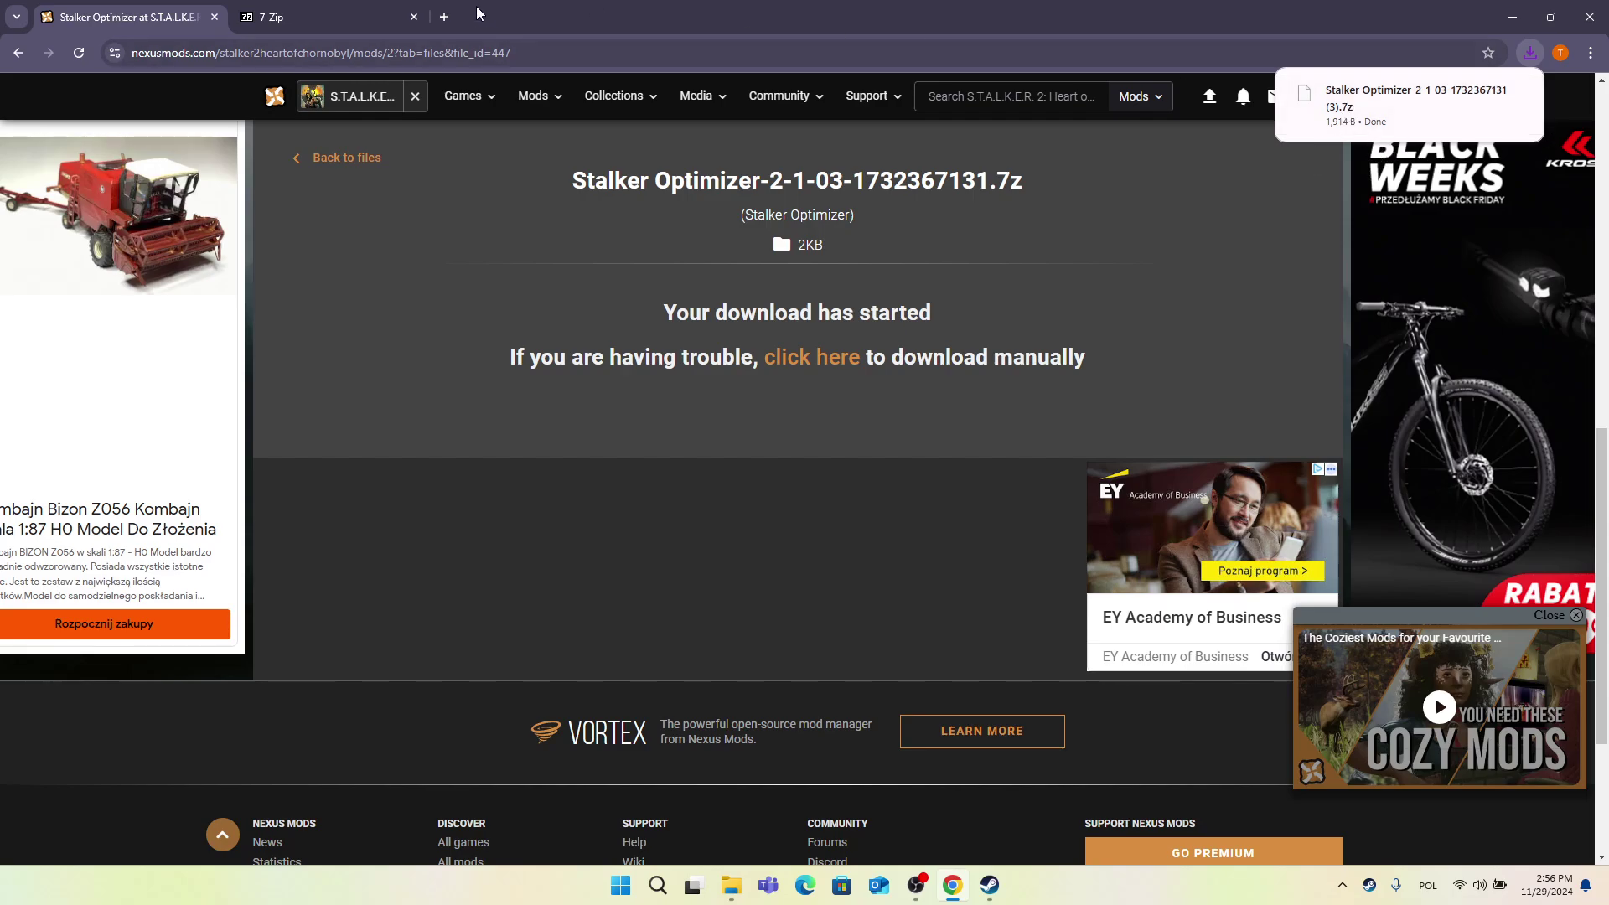
click(342, 20)
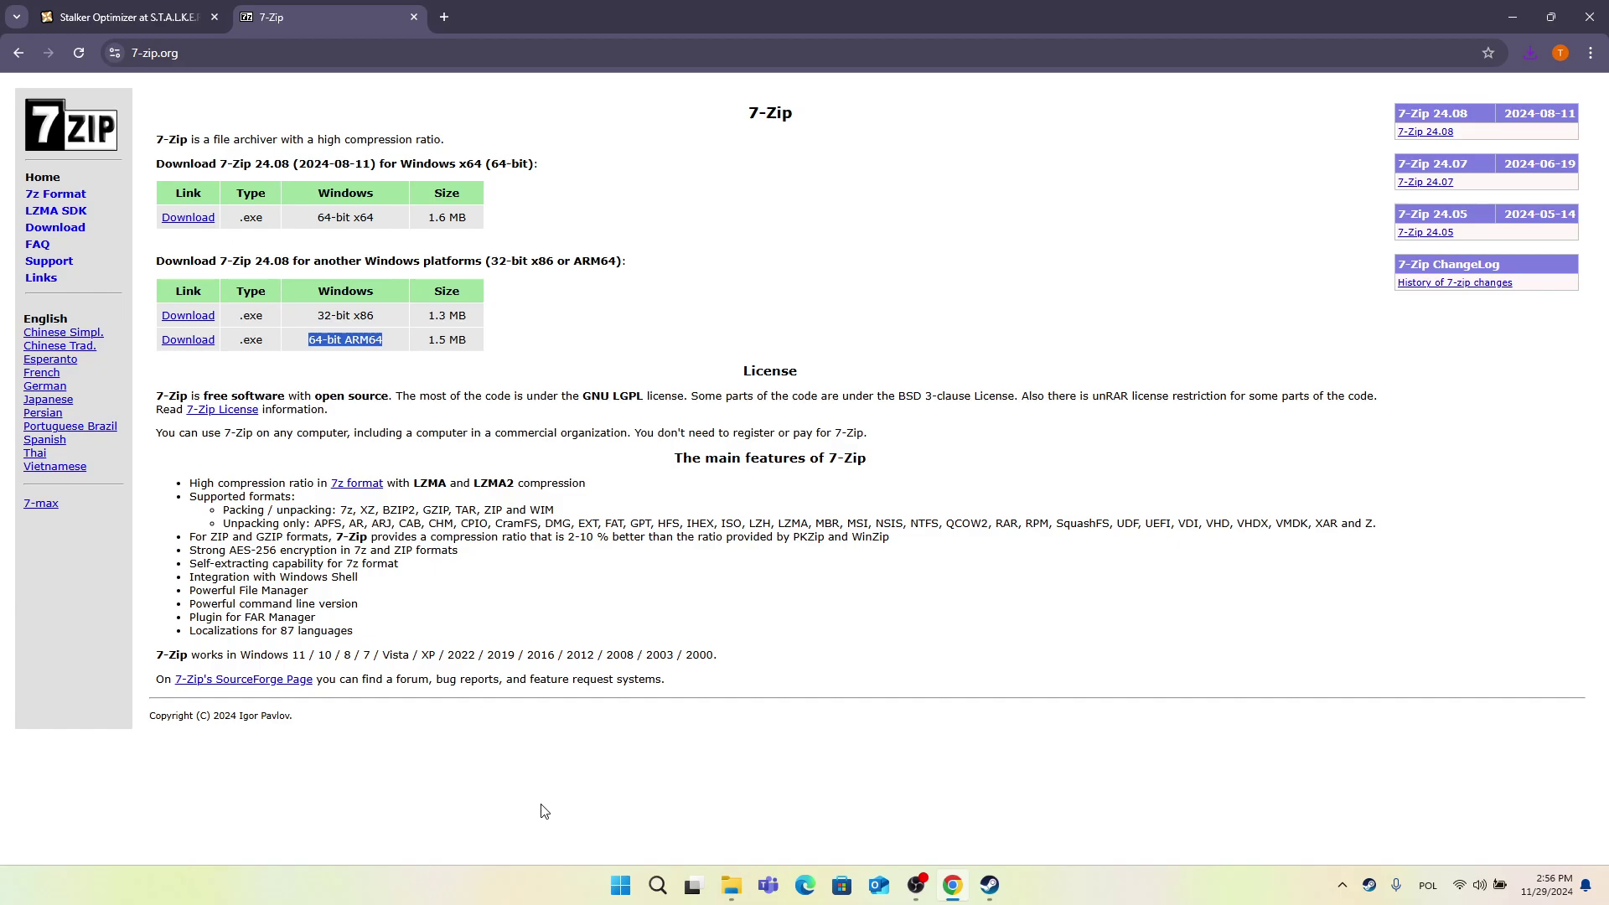
Call up the File Explorer window previews from the taskbar to reach the ~mods window.
mouse_move(732, 887)
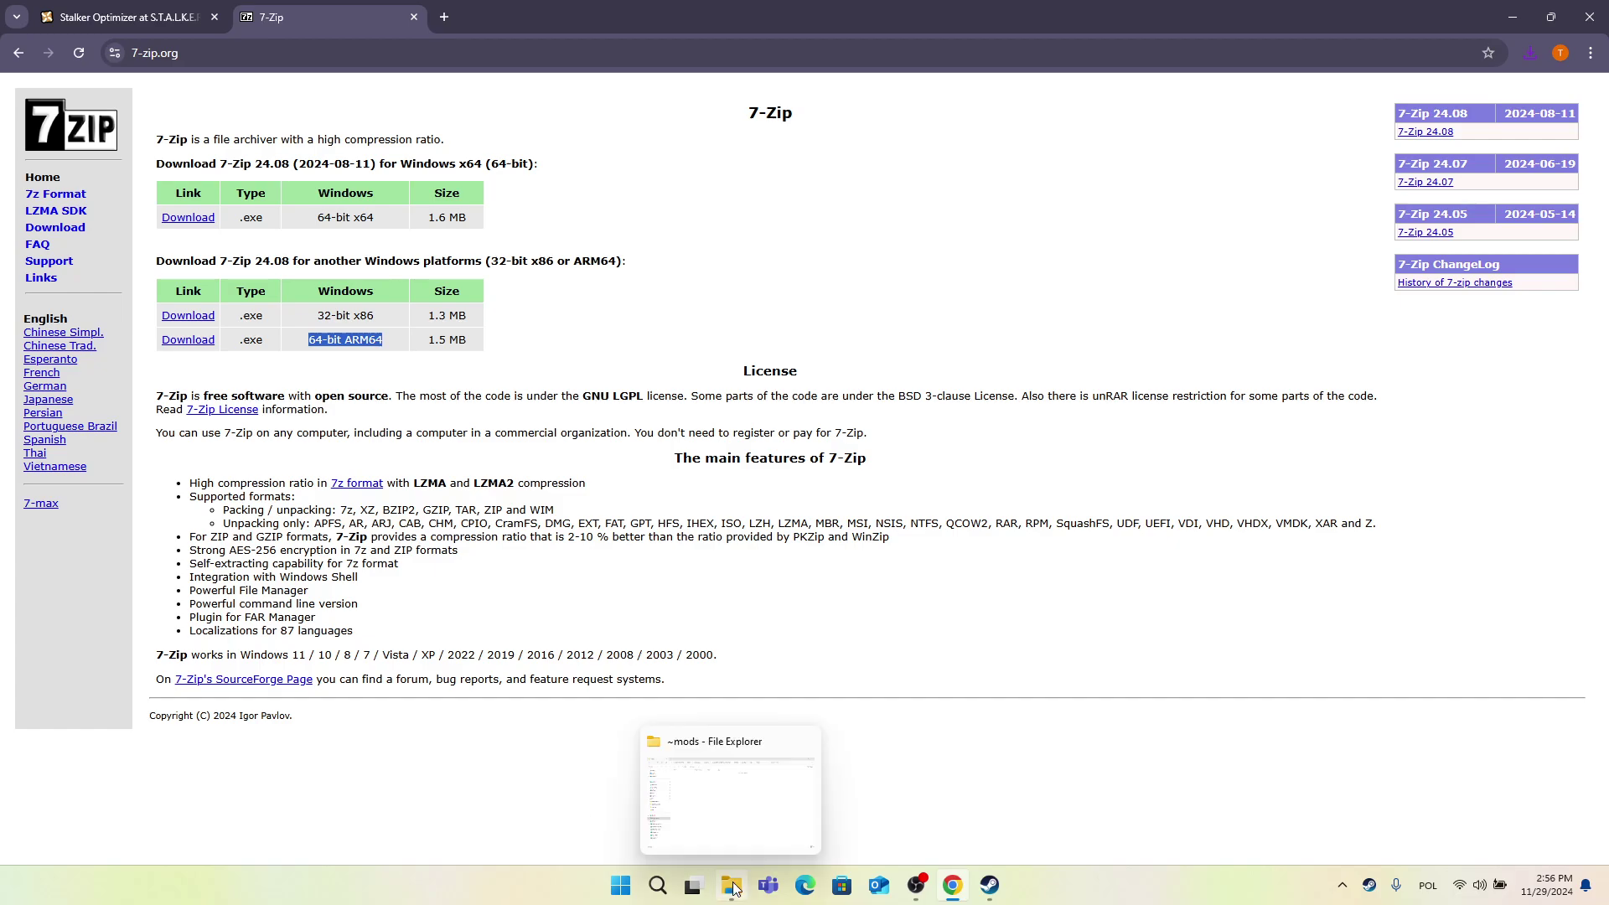
Snap ~mods to the left half and a new Explorer window showing Downloads to the right half.
click(733, 887)
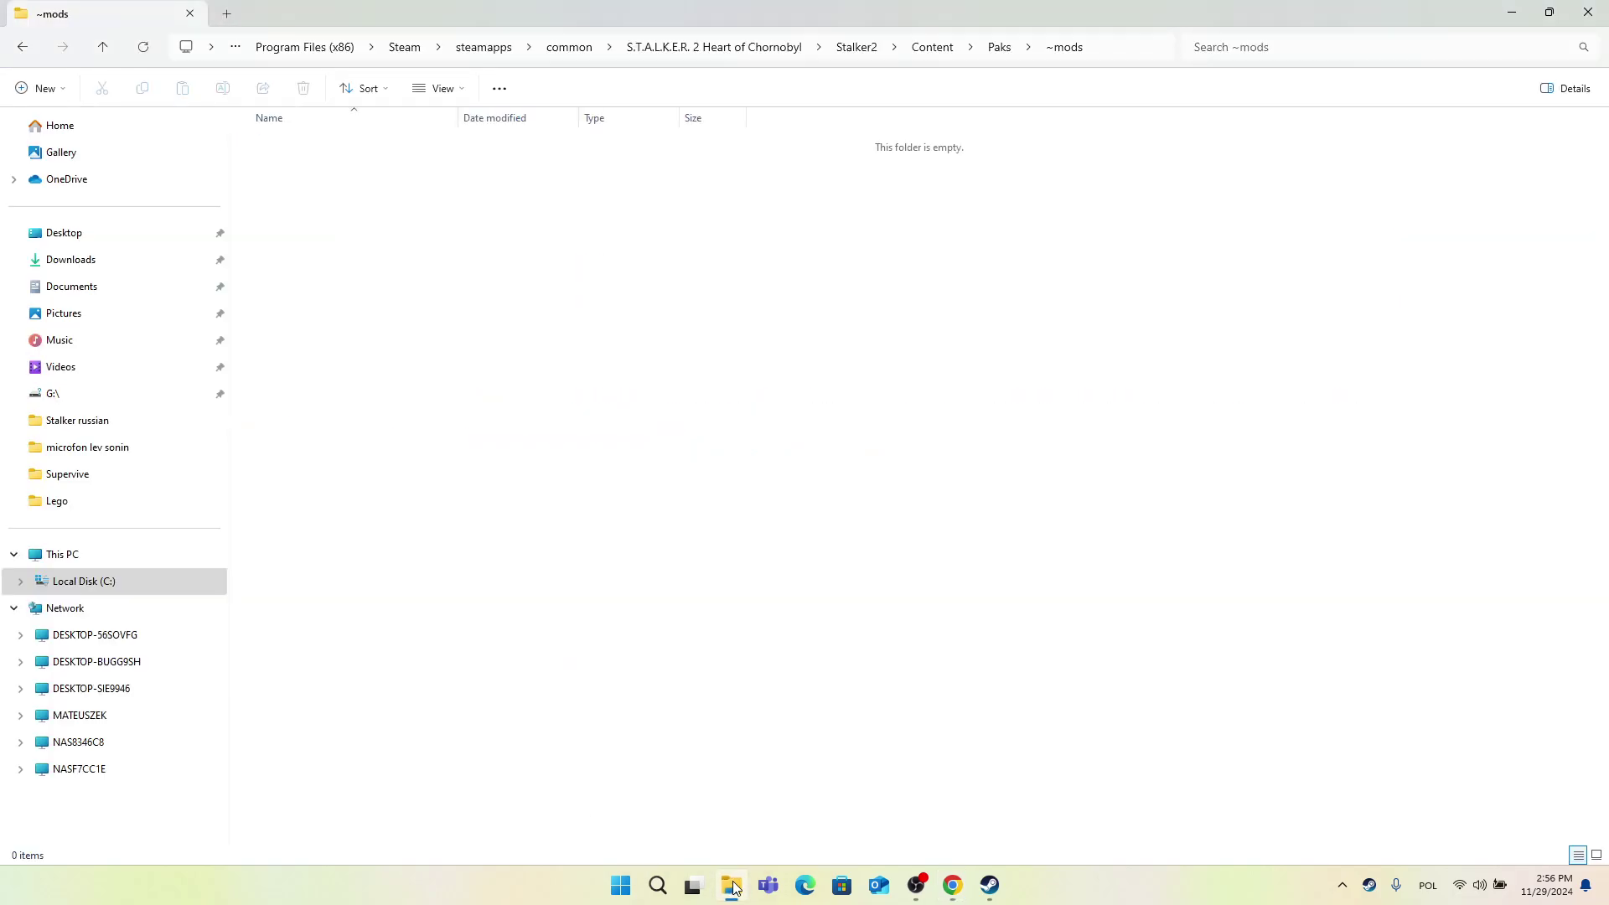
drag(648, 14, 2, 195)
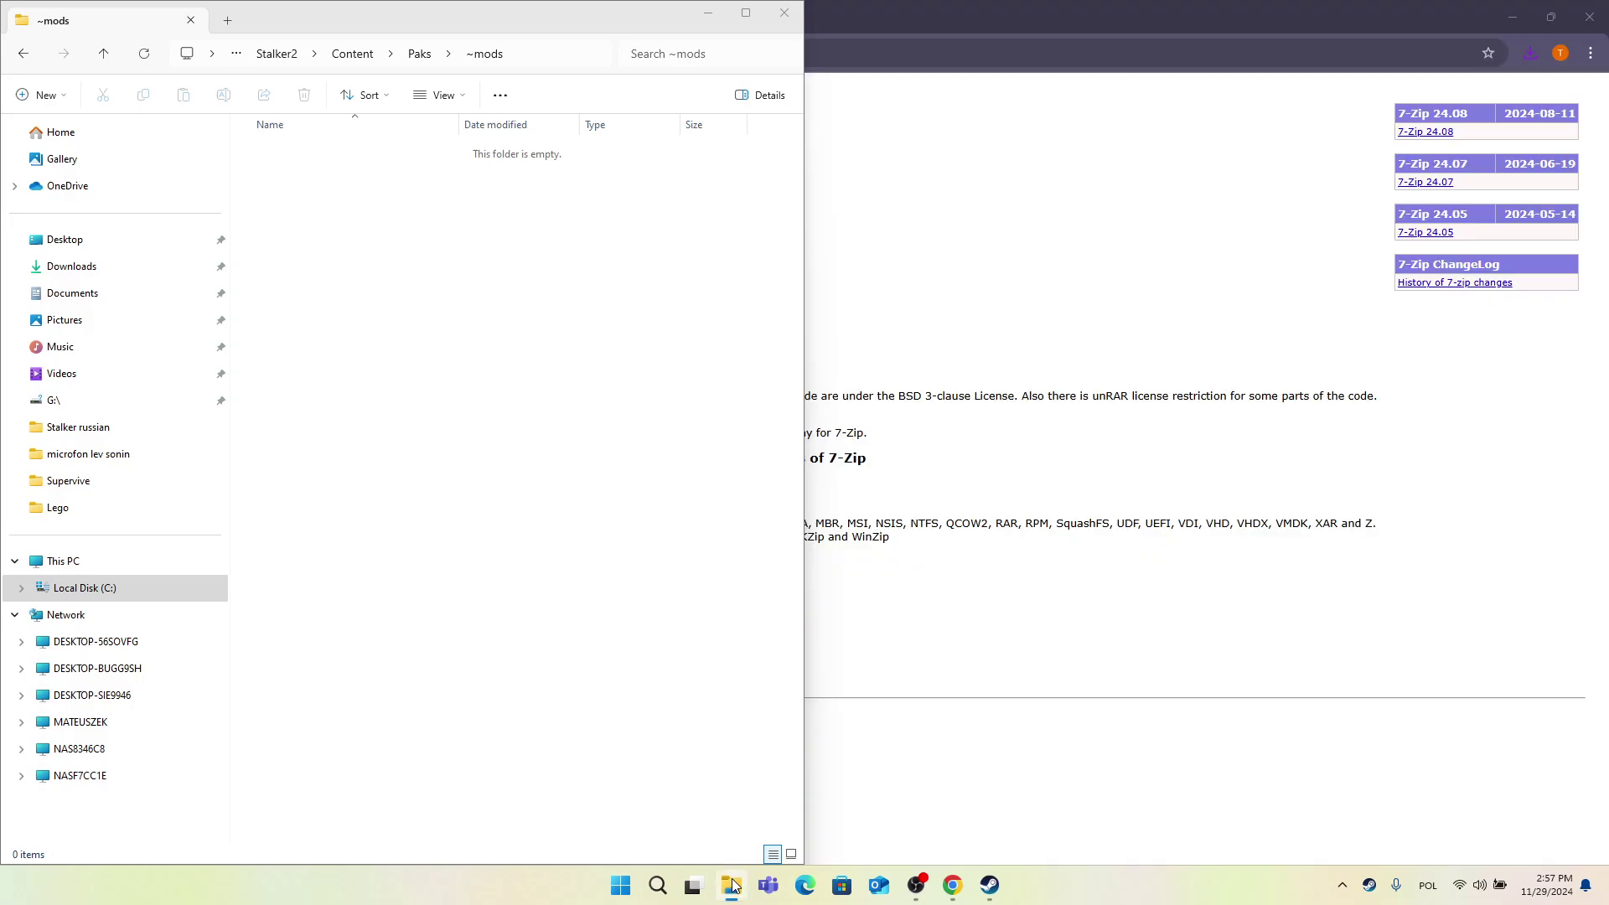
right_click(732, 885)
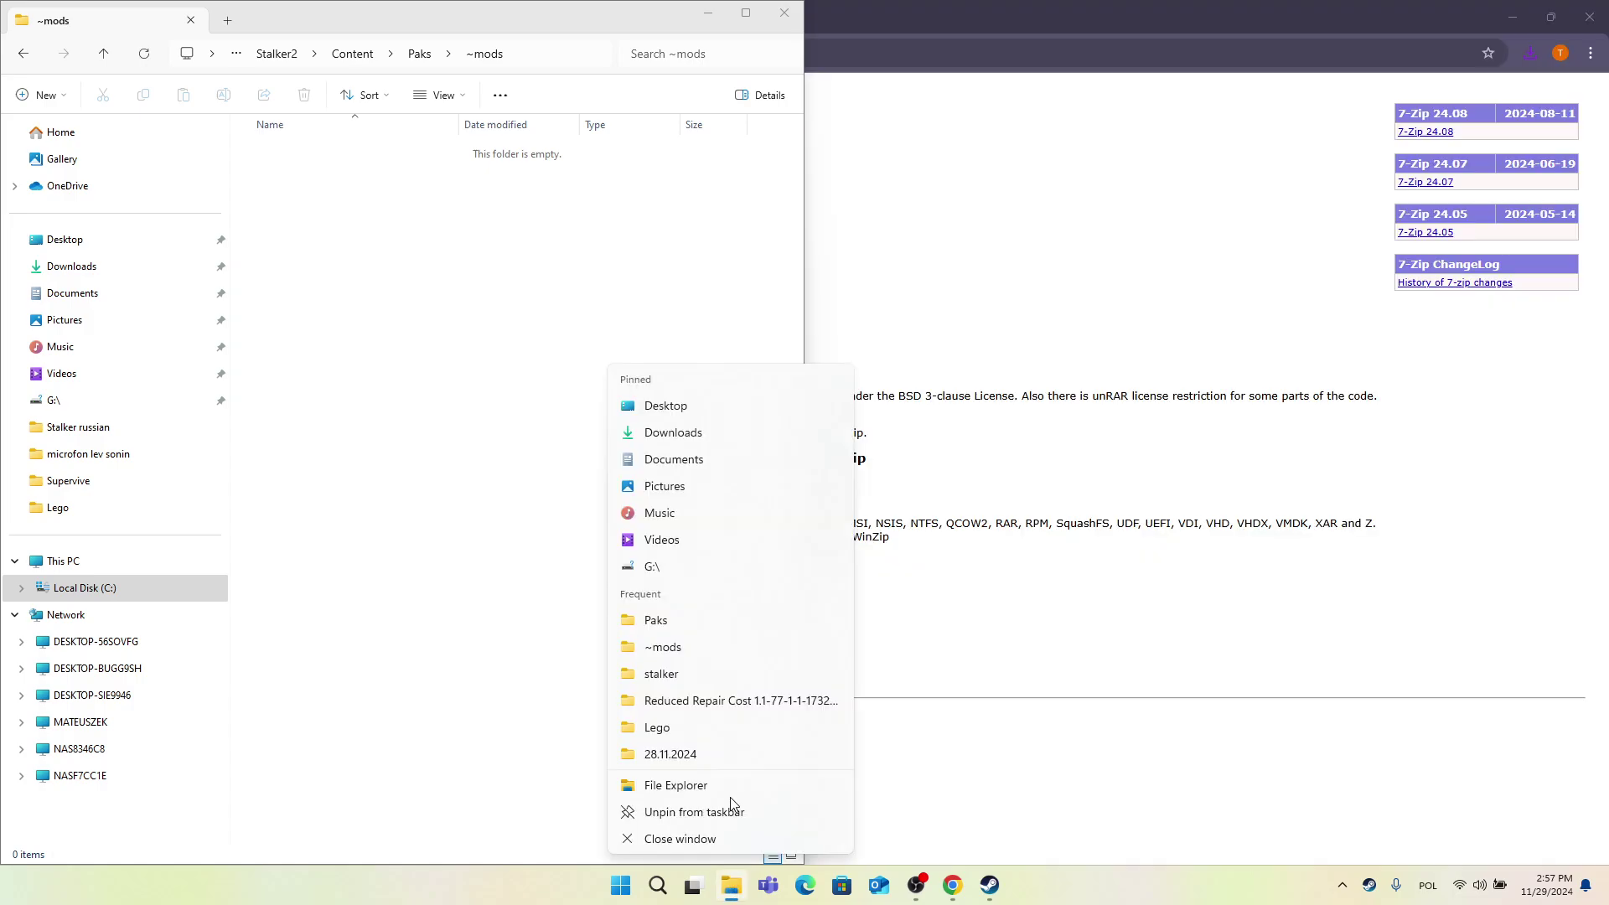
click(716, 788)
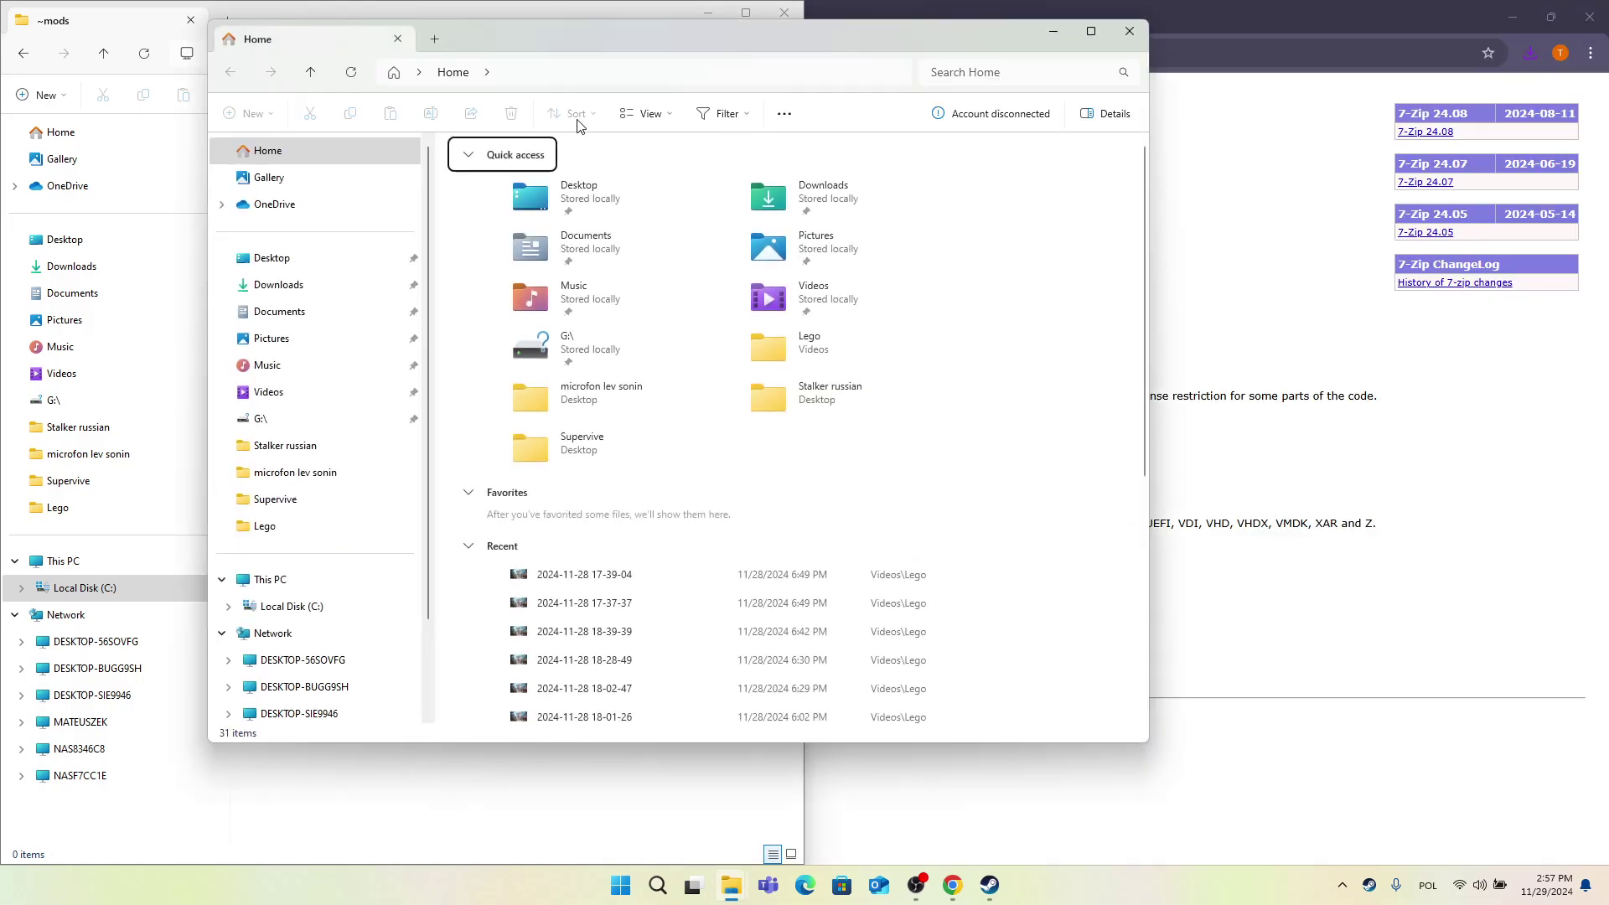
drag(565, 44, 1600, 47)
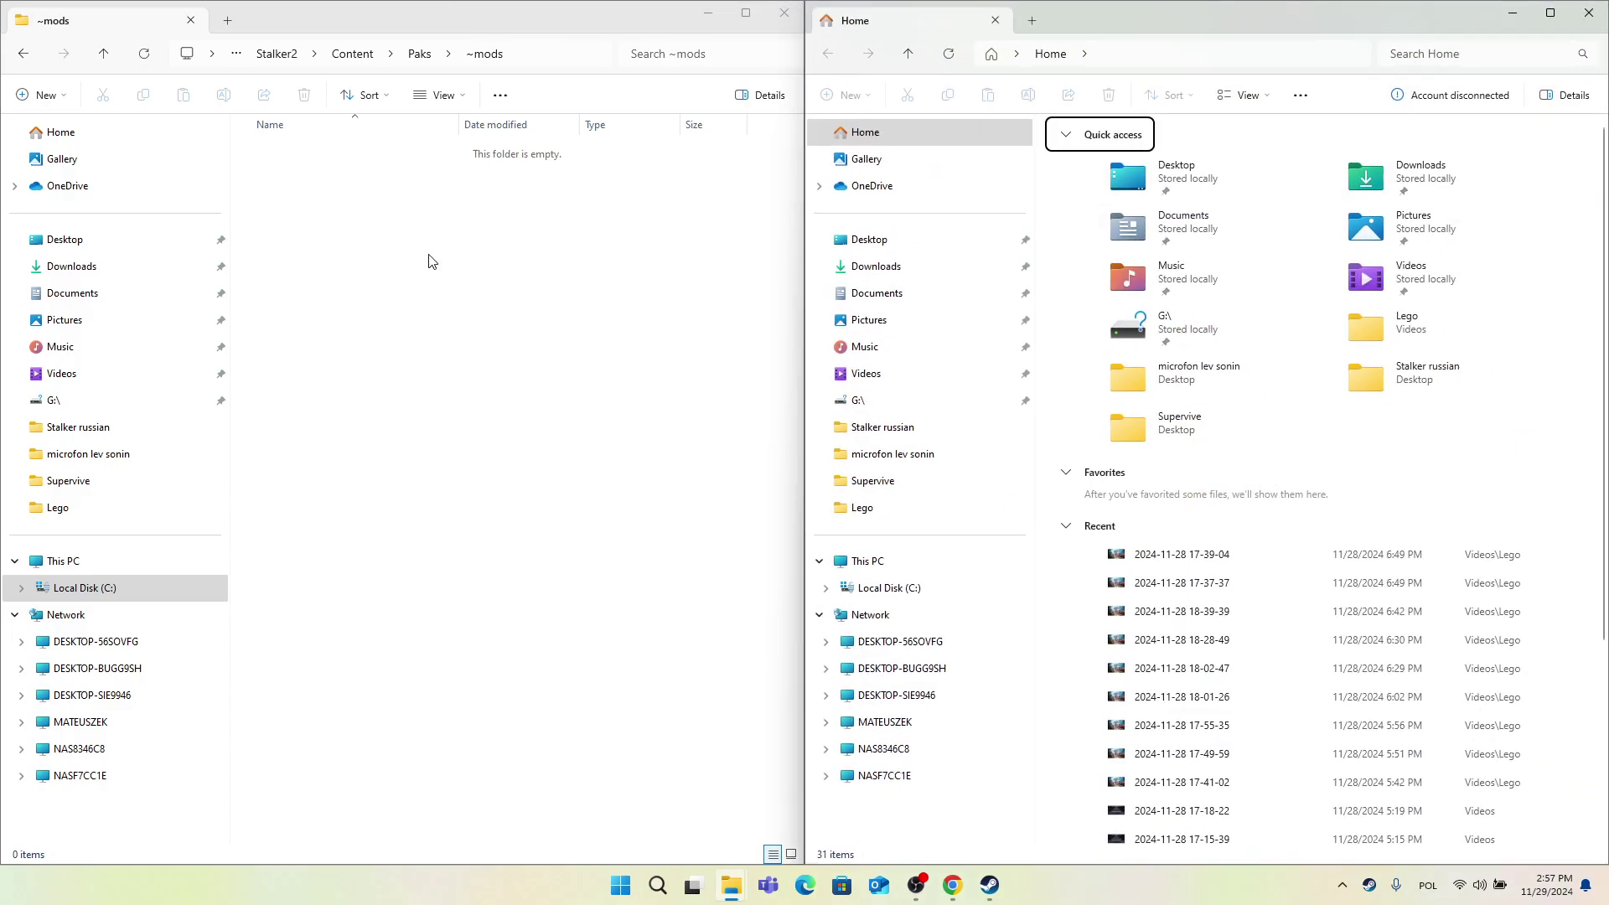
click(916, 279)
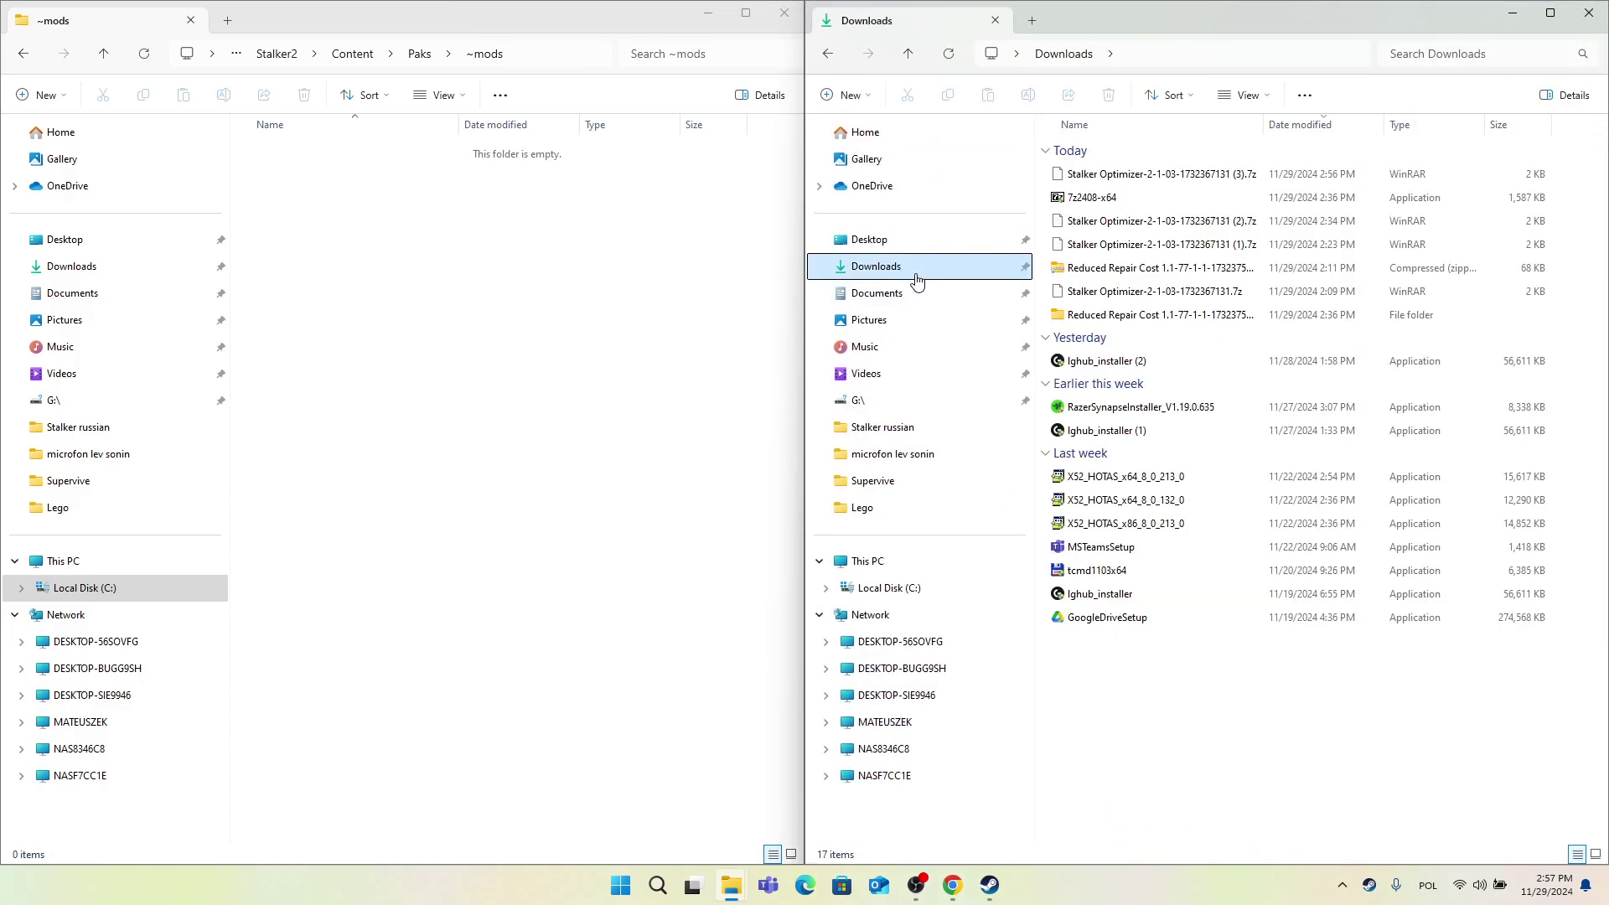
Single out the original Stalker Optimizer .7z archive among today's files in Downloads.
right_click(1121, 182)
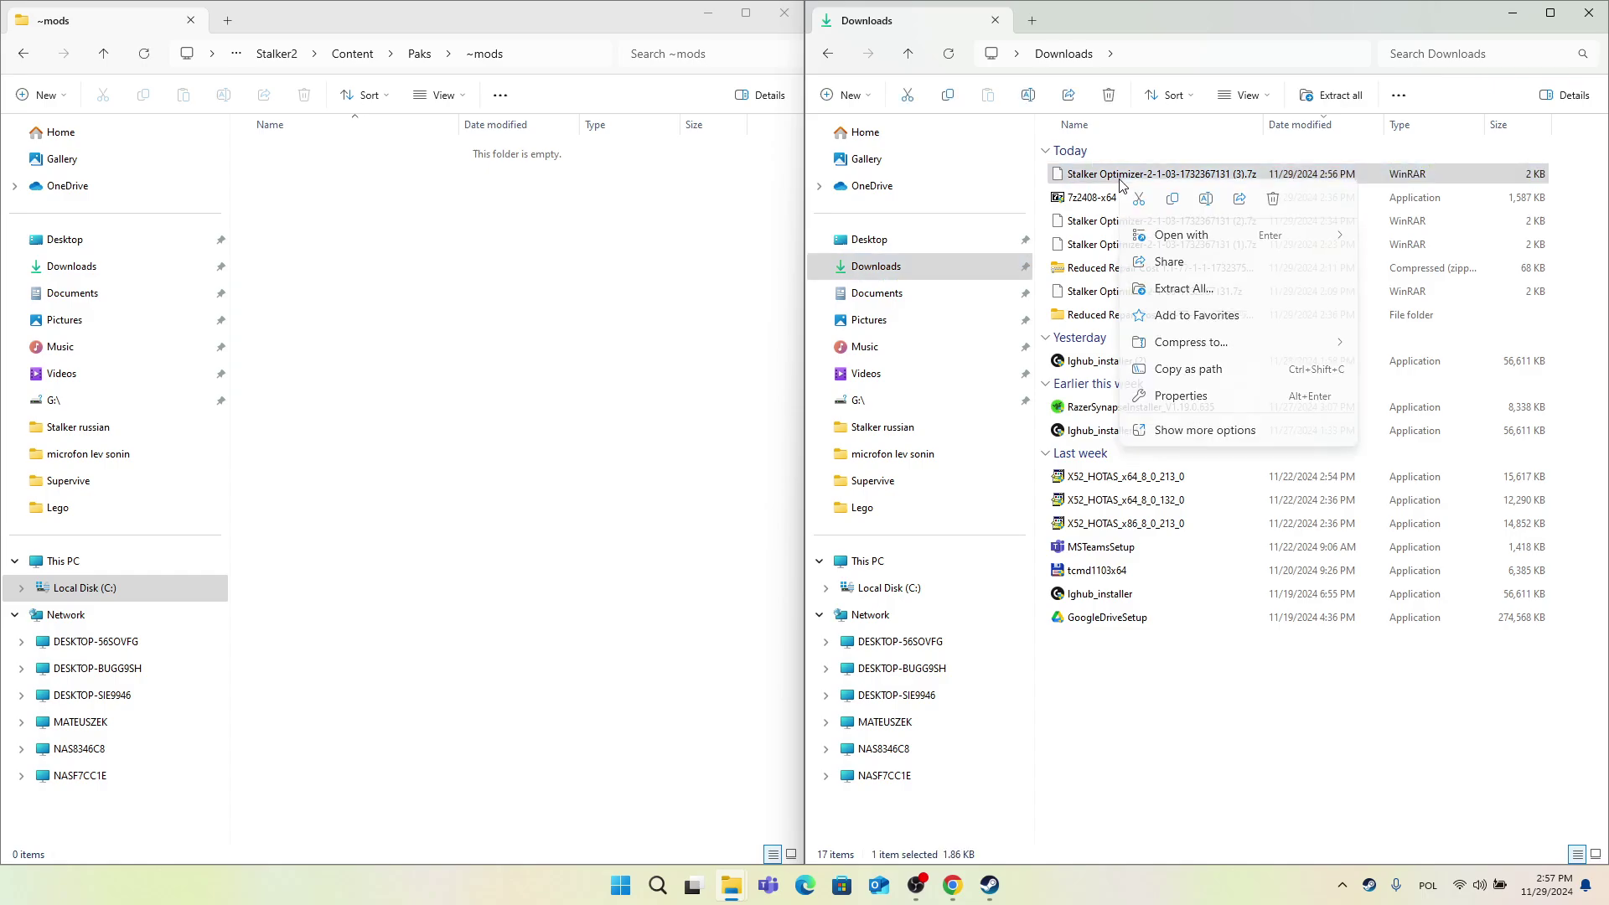
click(1173, 430)
mouse_move(1152, 261)
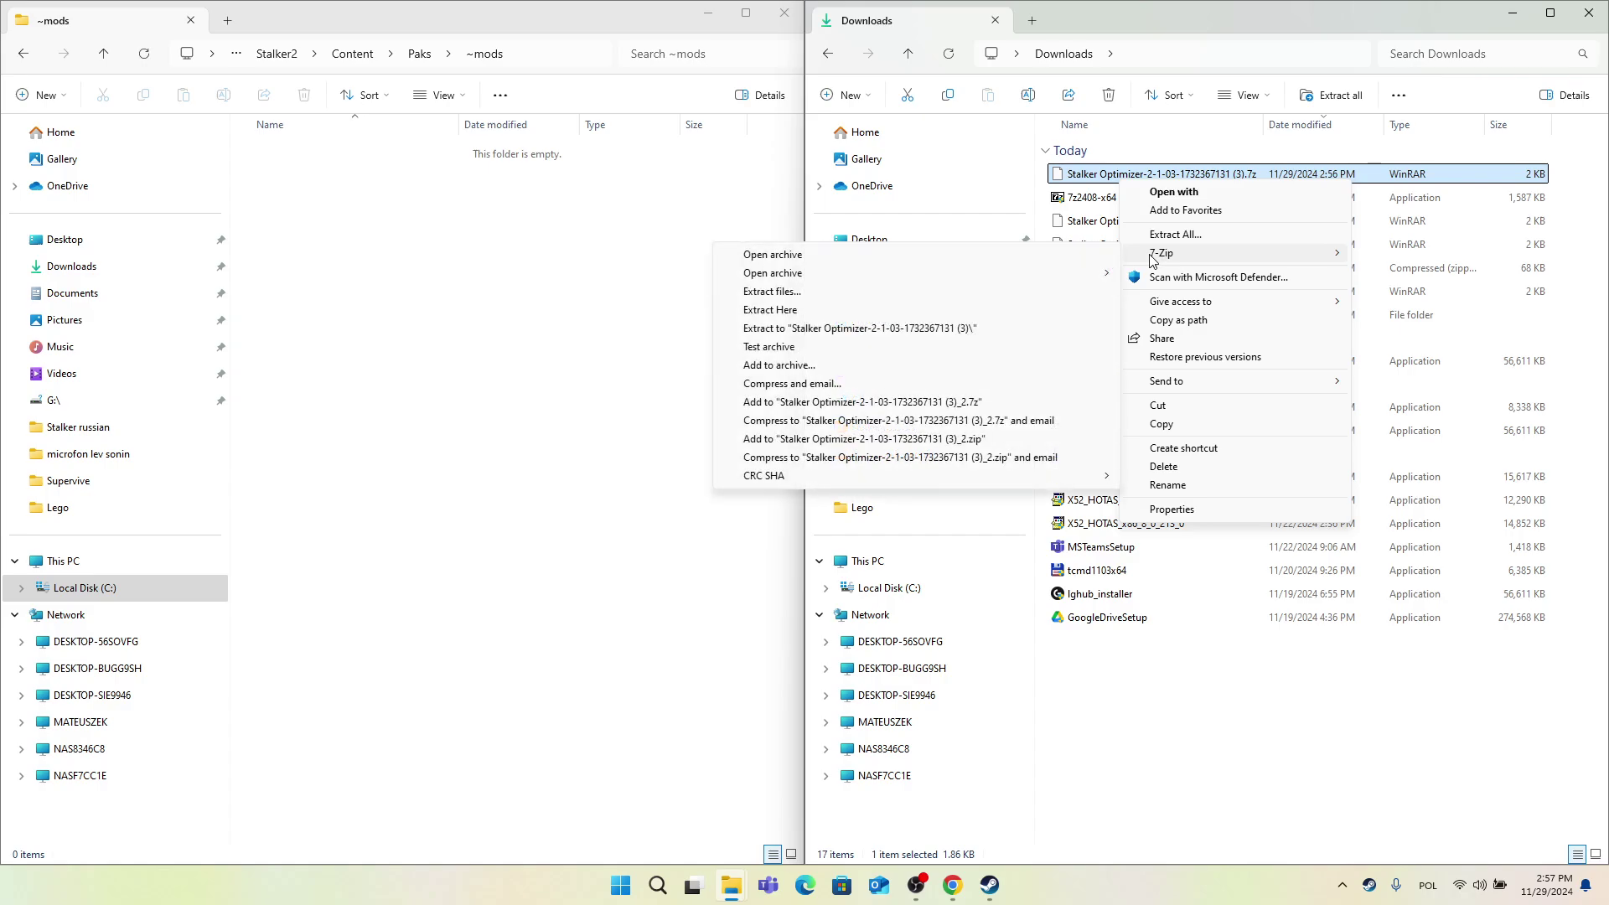
click(1106, 151)
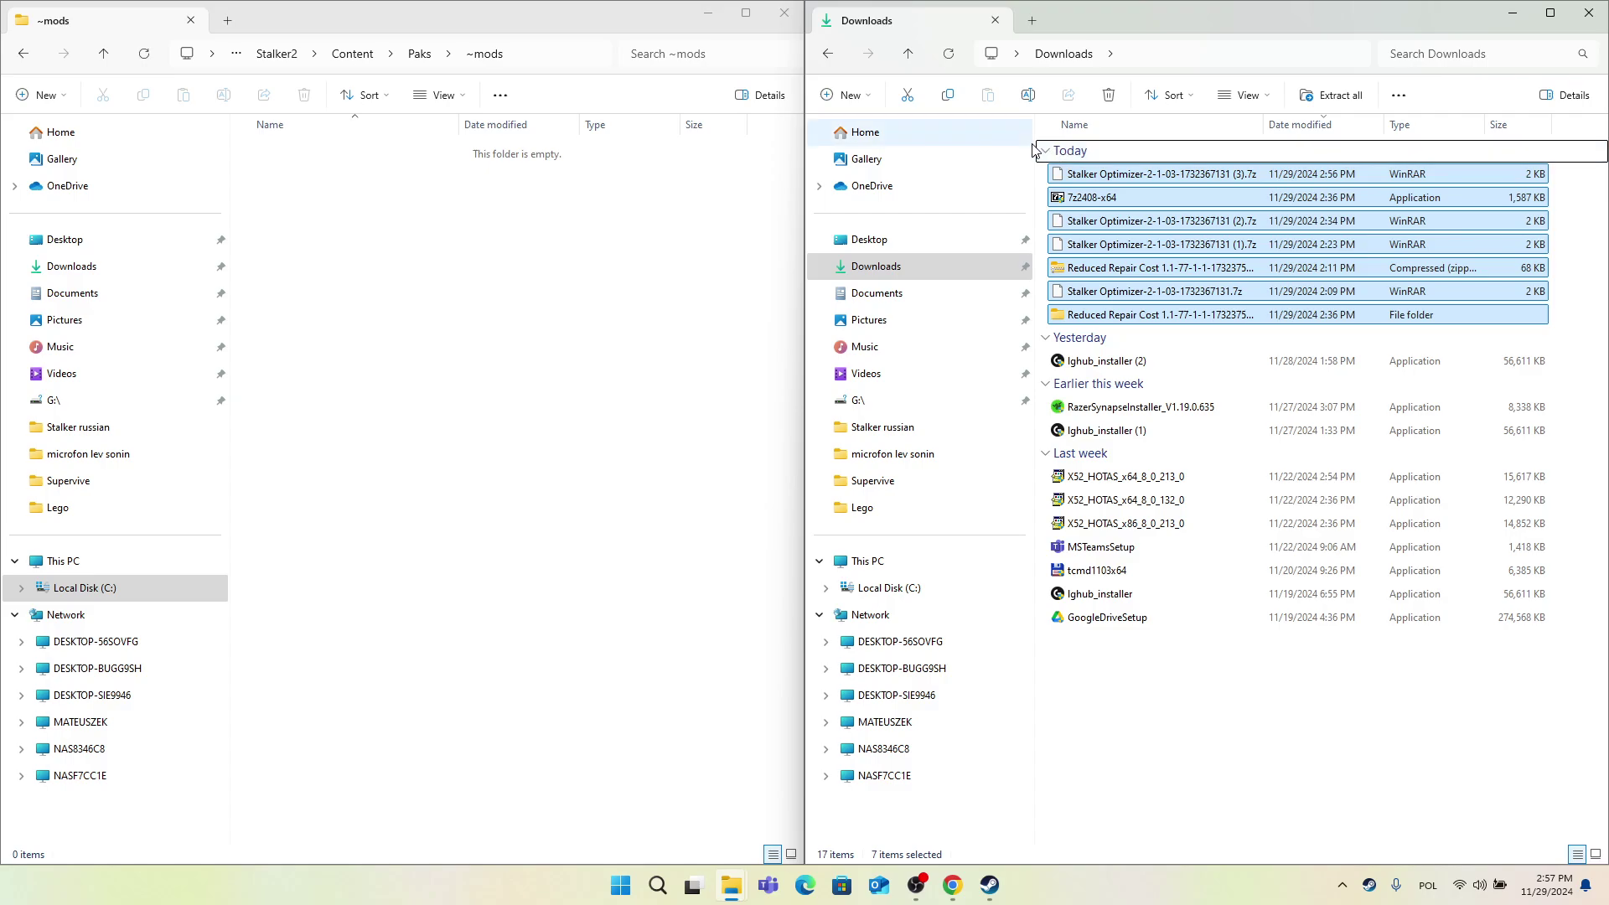
right_click(1137, 291)
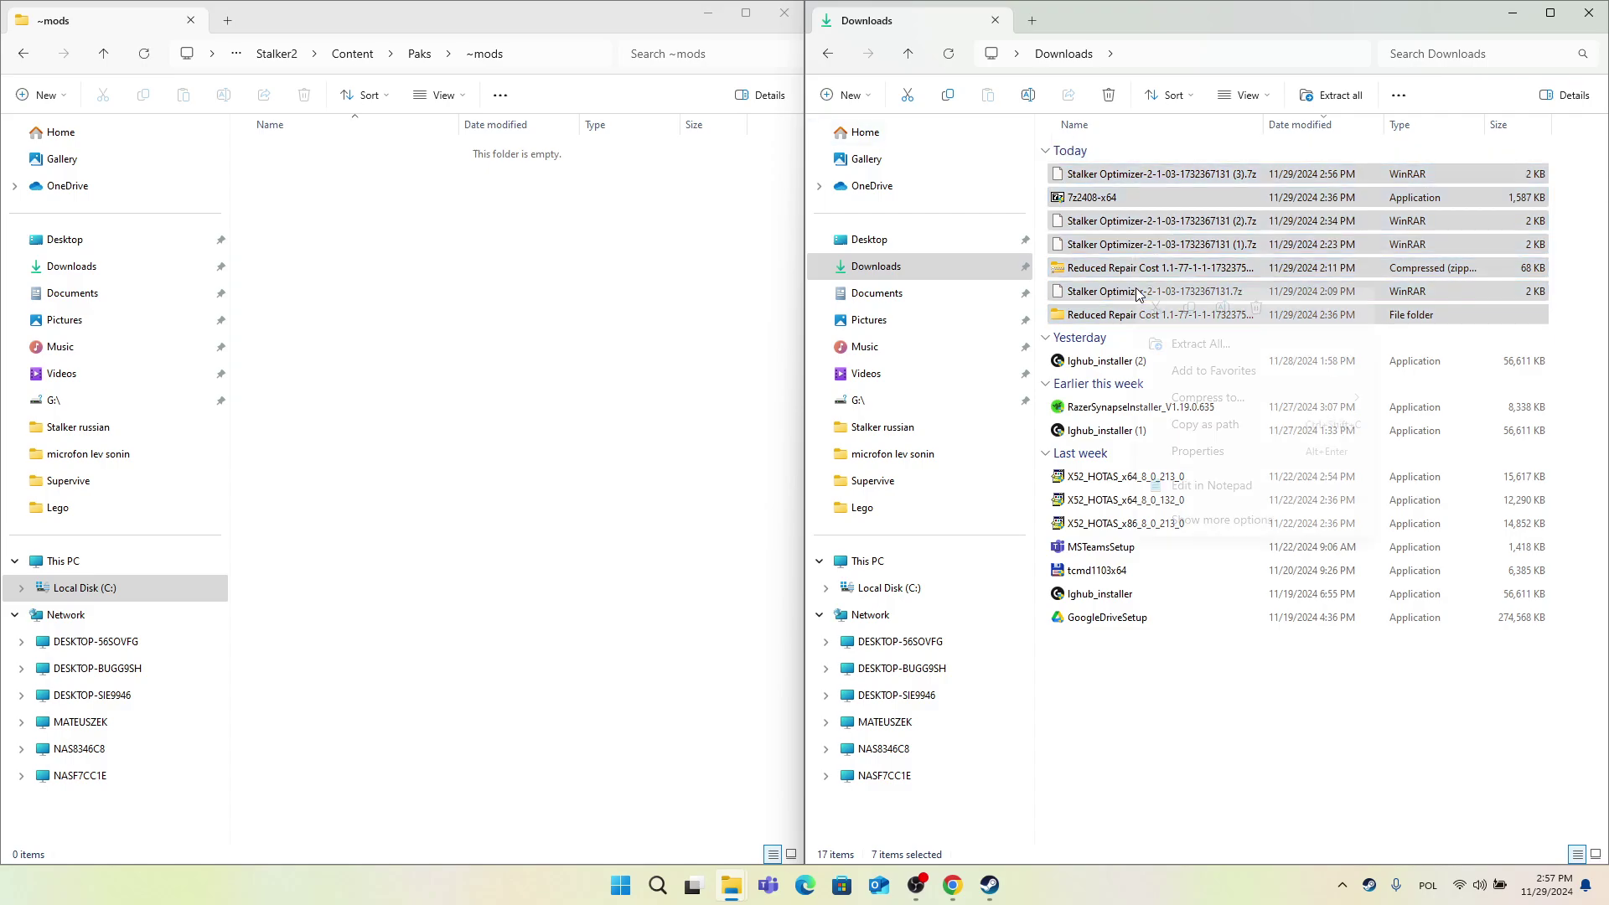
click(1041, 299)
right_click(1083, 291)
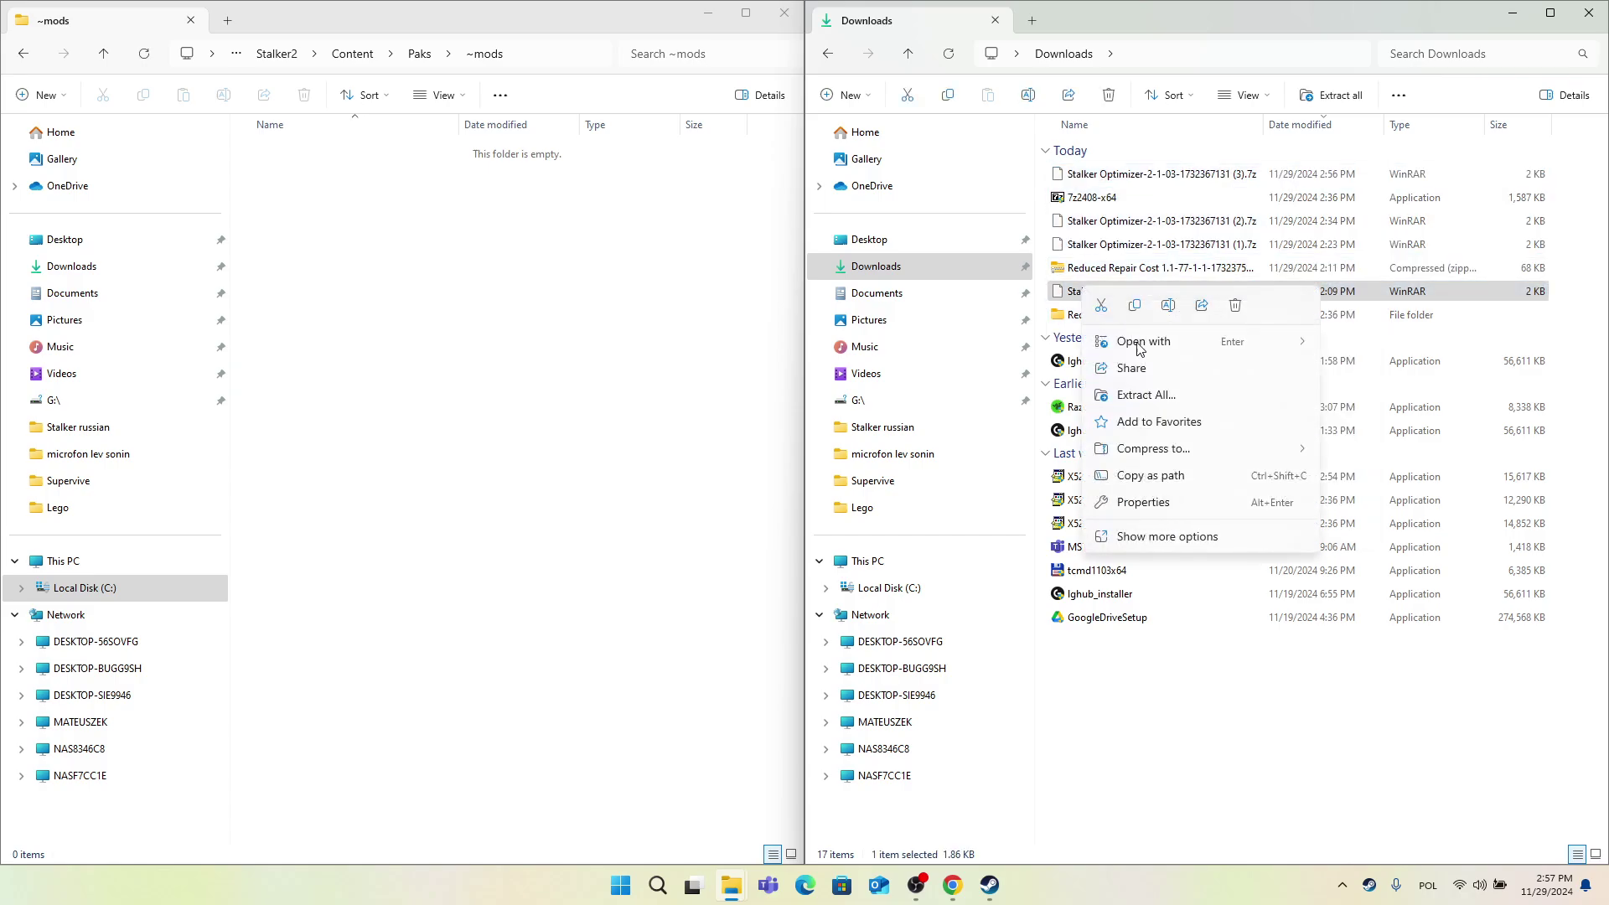
click(1168, 536)
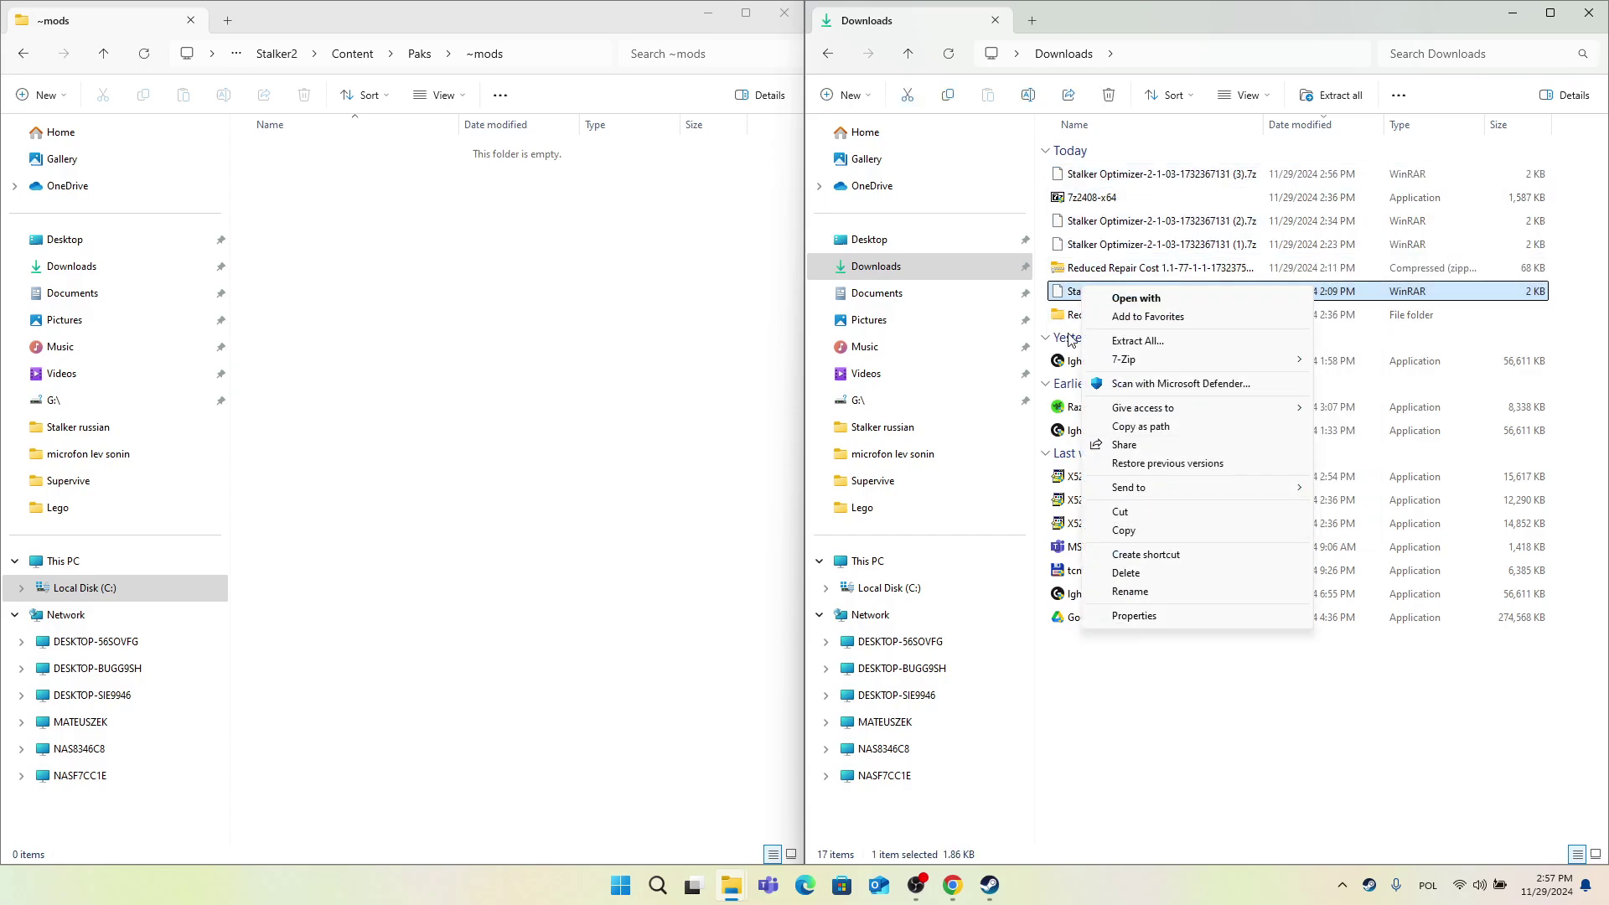
mouse_move(1145, 361)
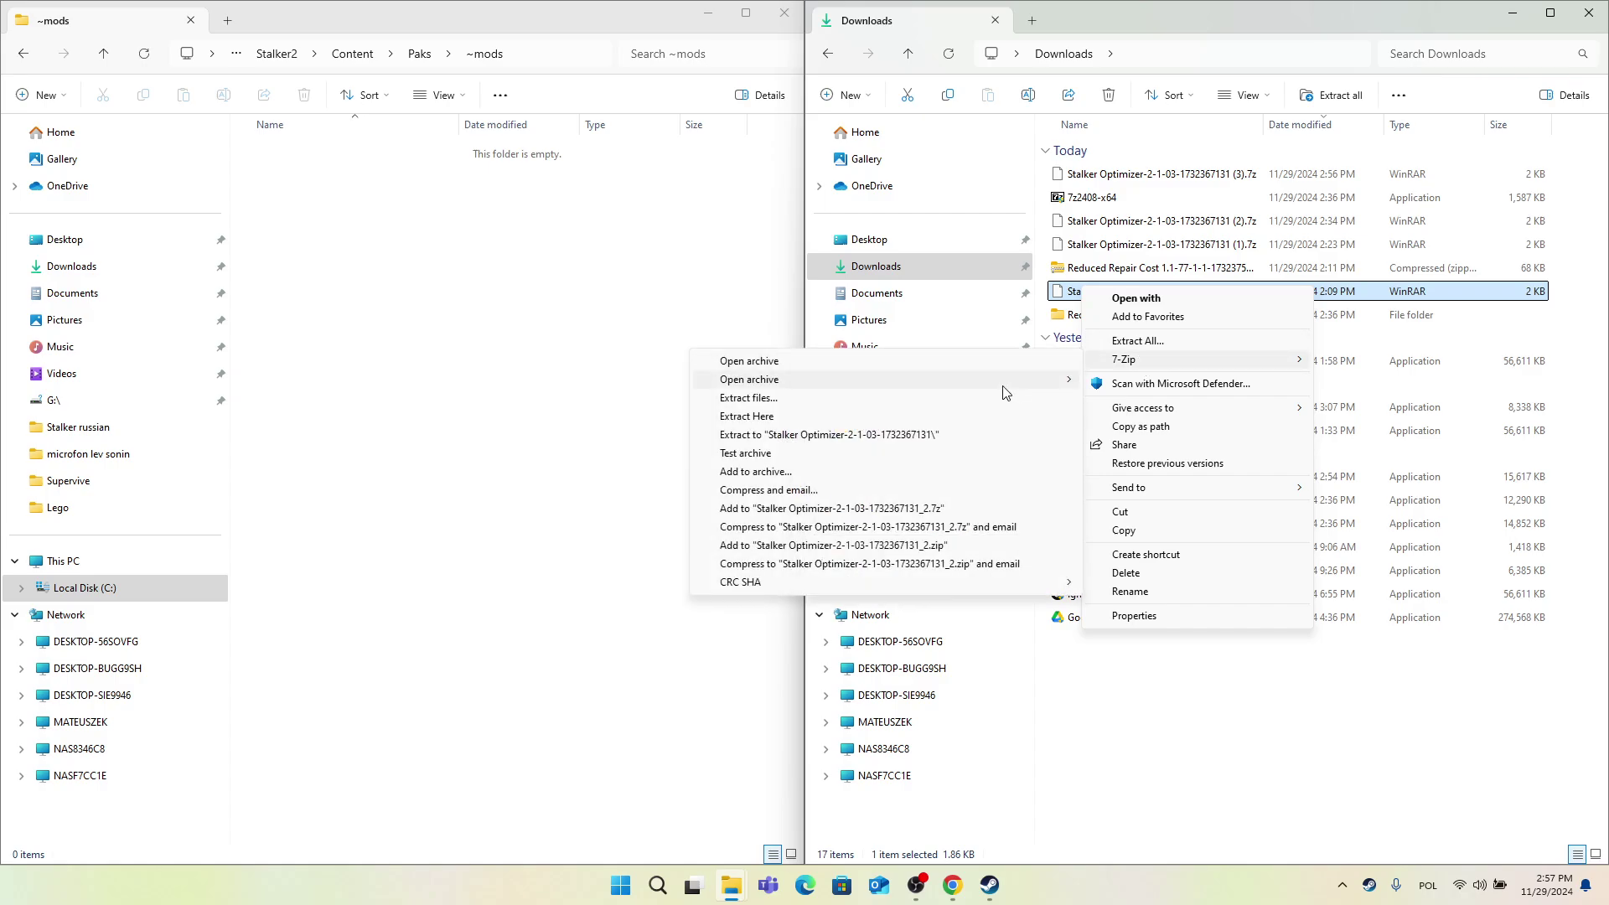
click(847, 435)
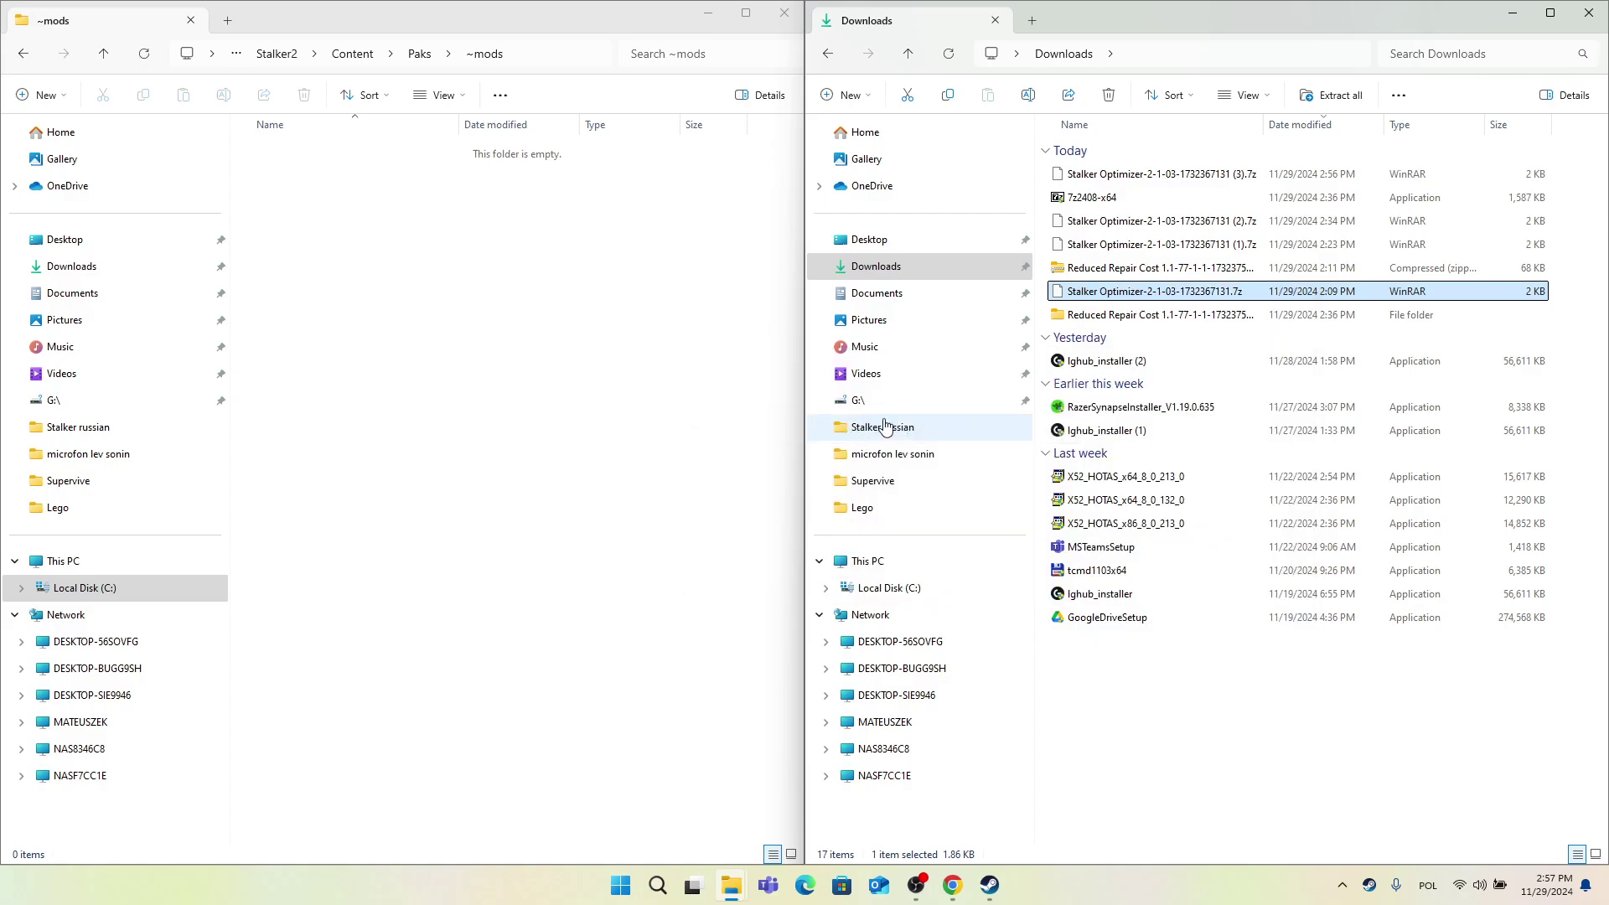
click(1194, 339)
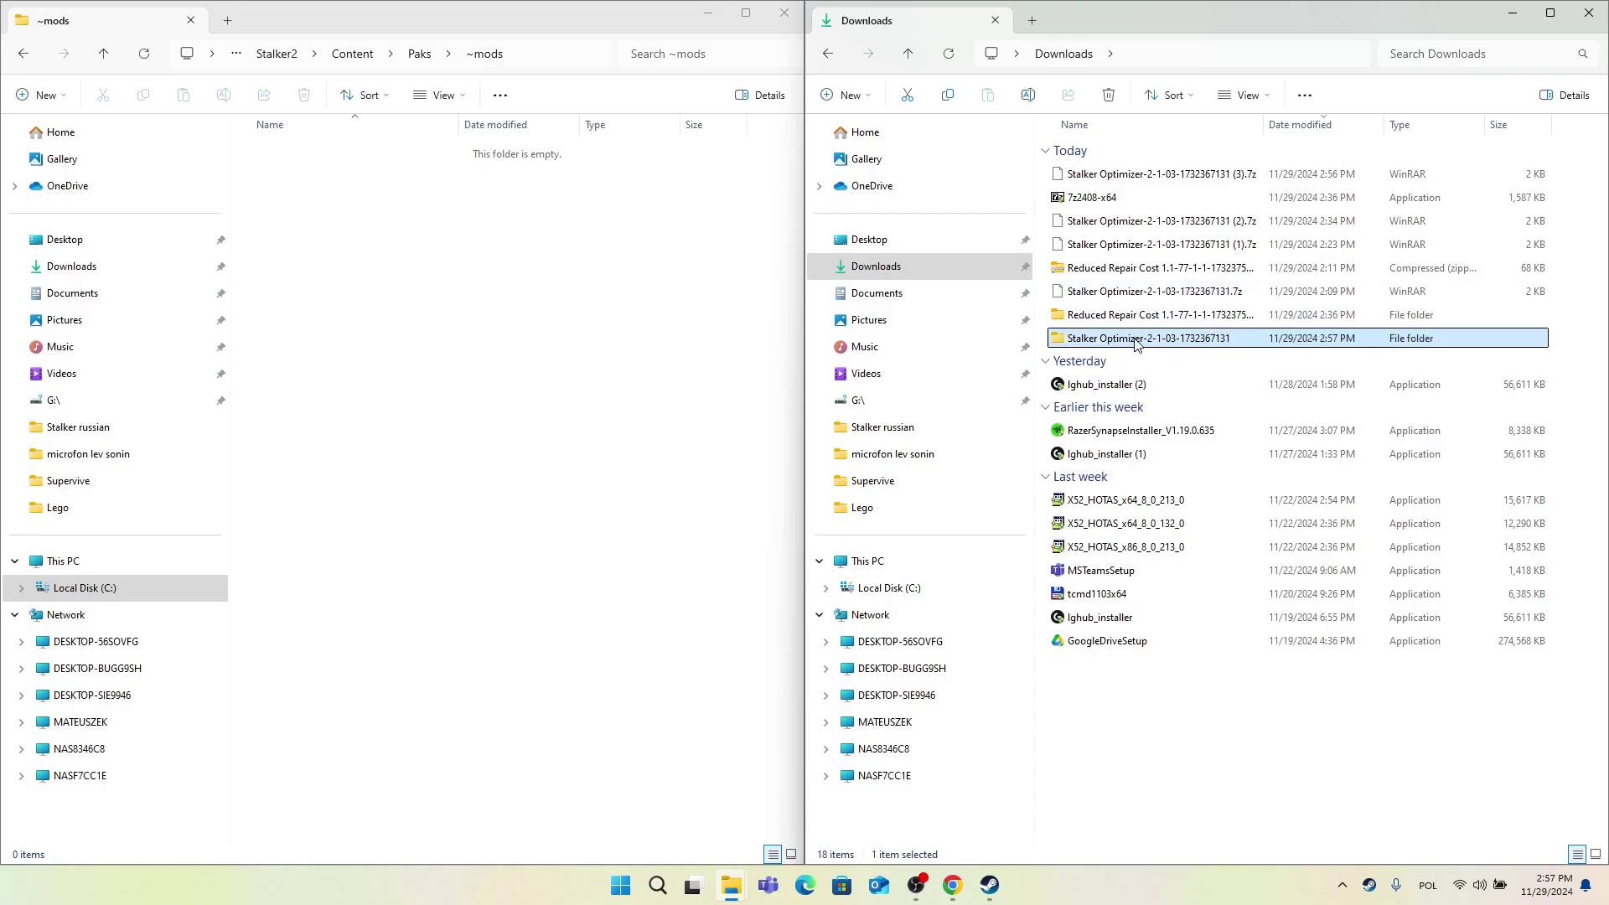
drag(1139, 344, 501, 275)
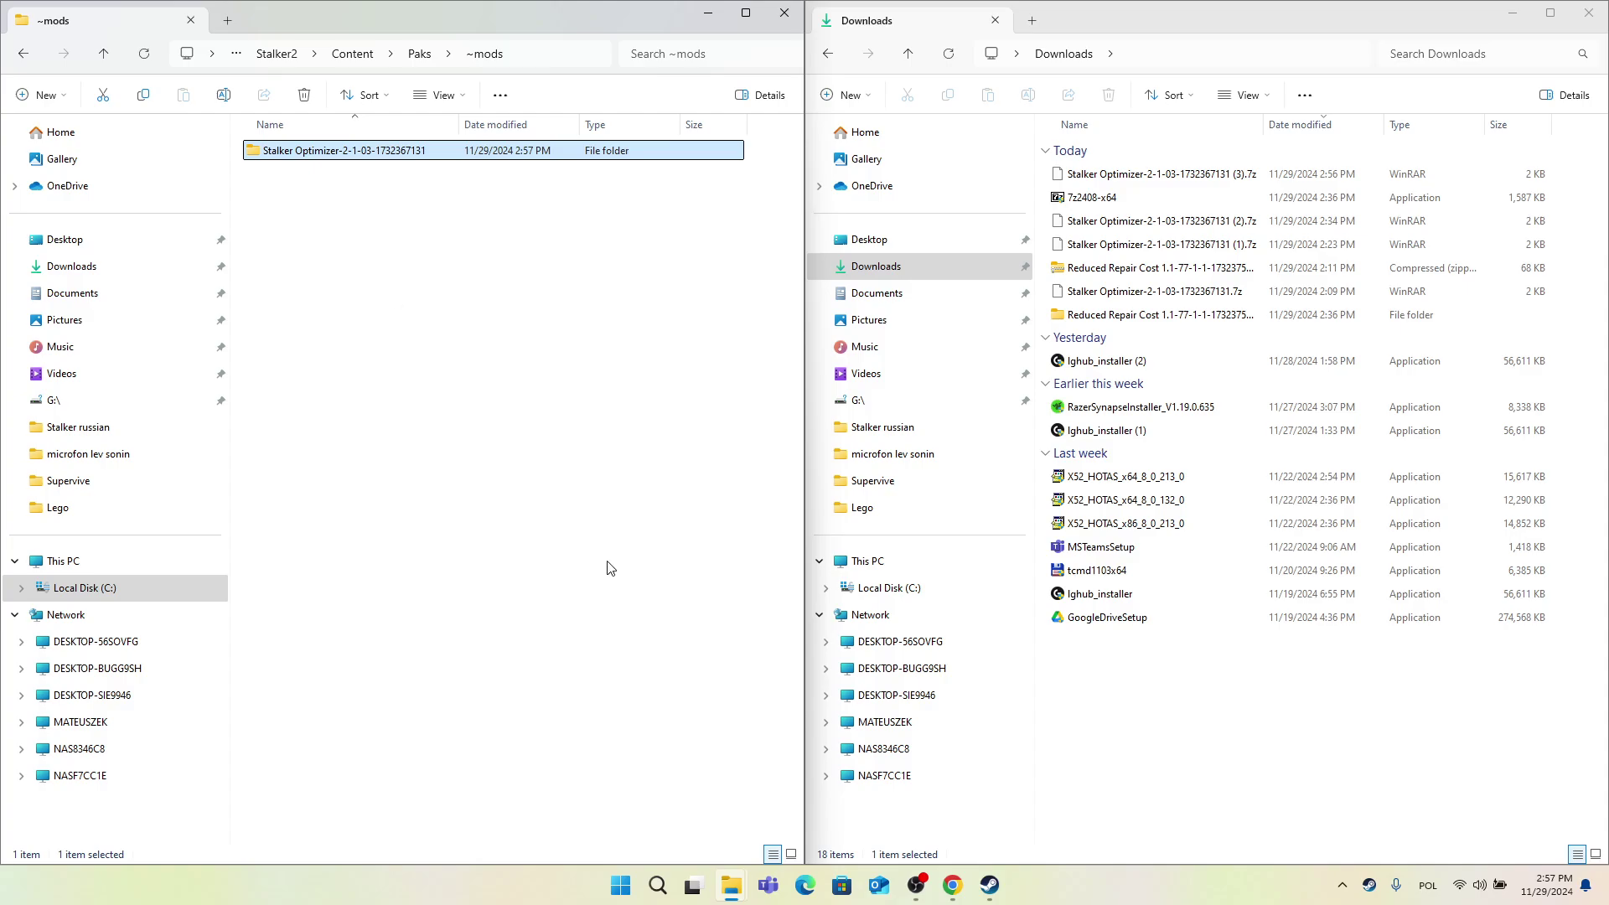
Bring the Steam library window forward on the S.T.A.L.K.E.R. 2 page with its Play option.
mouse_move(1003, 901)
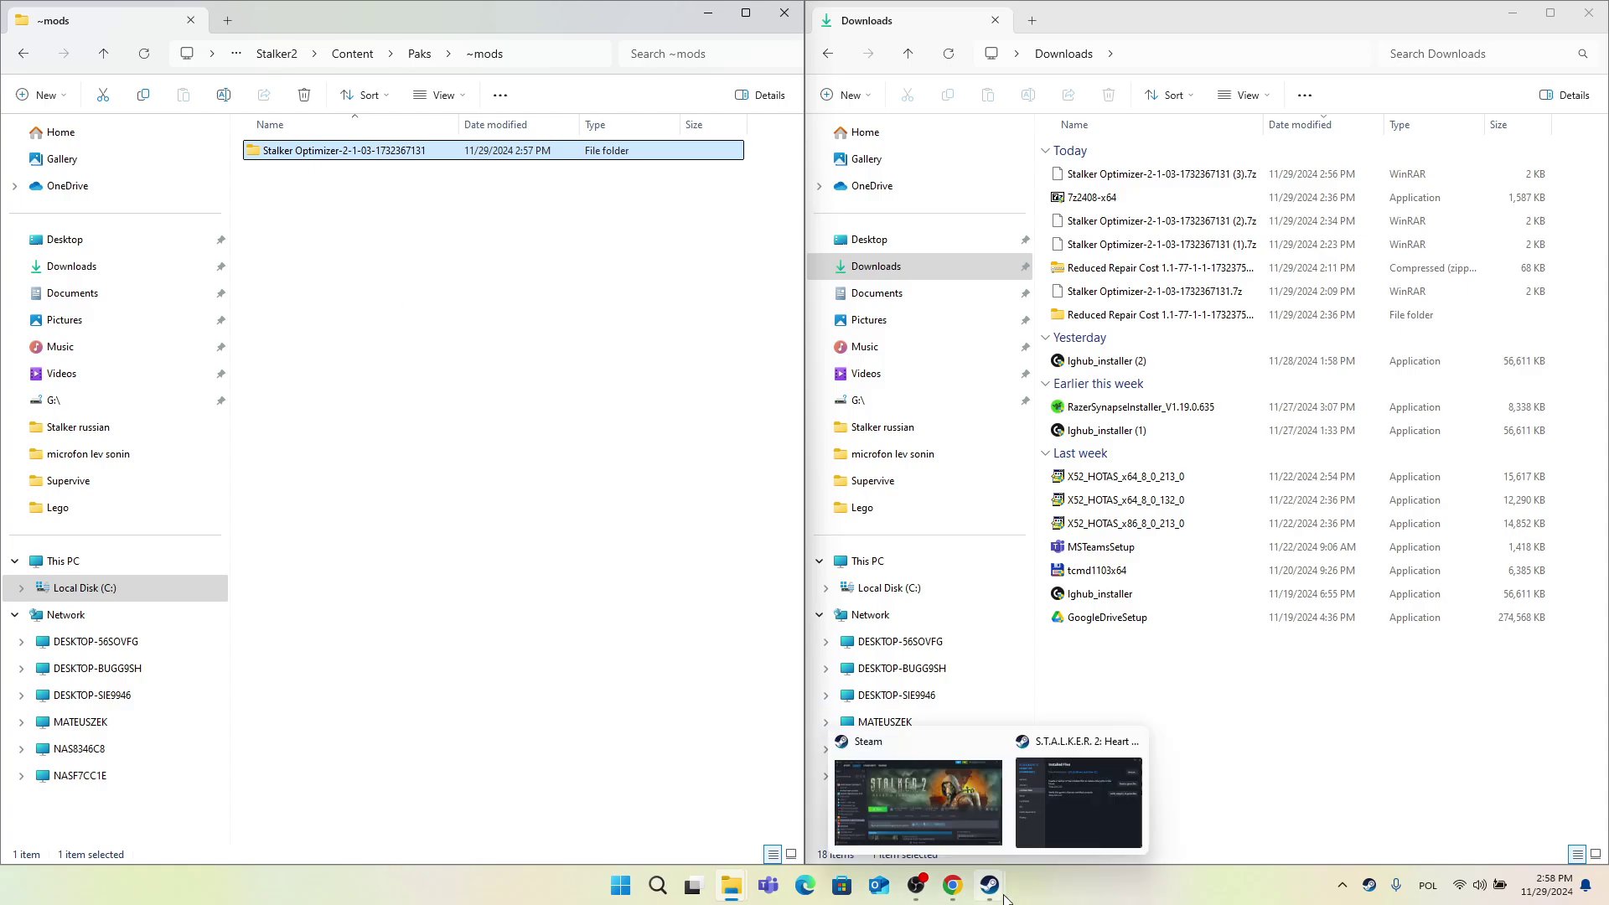
click(978, 809)
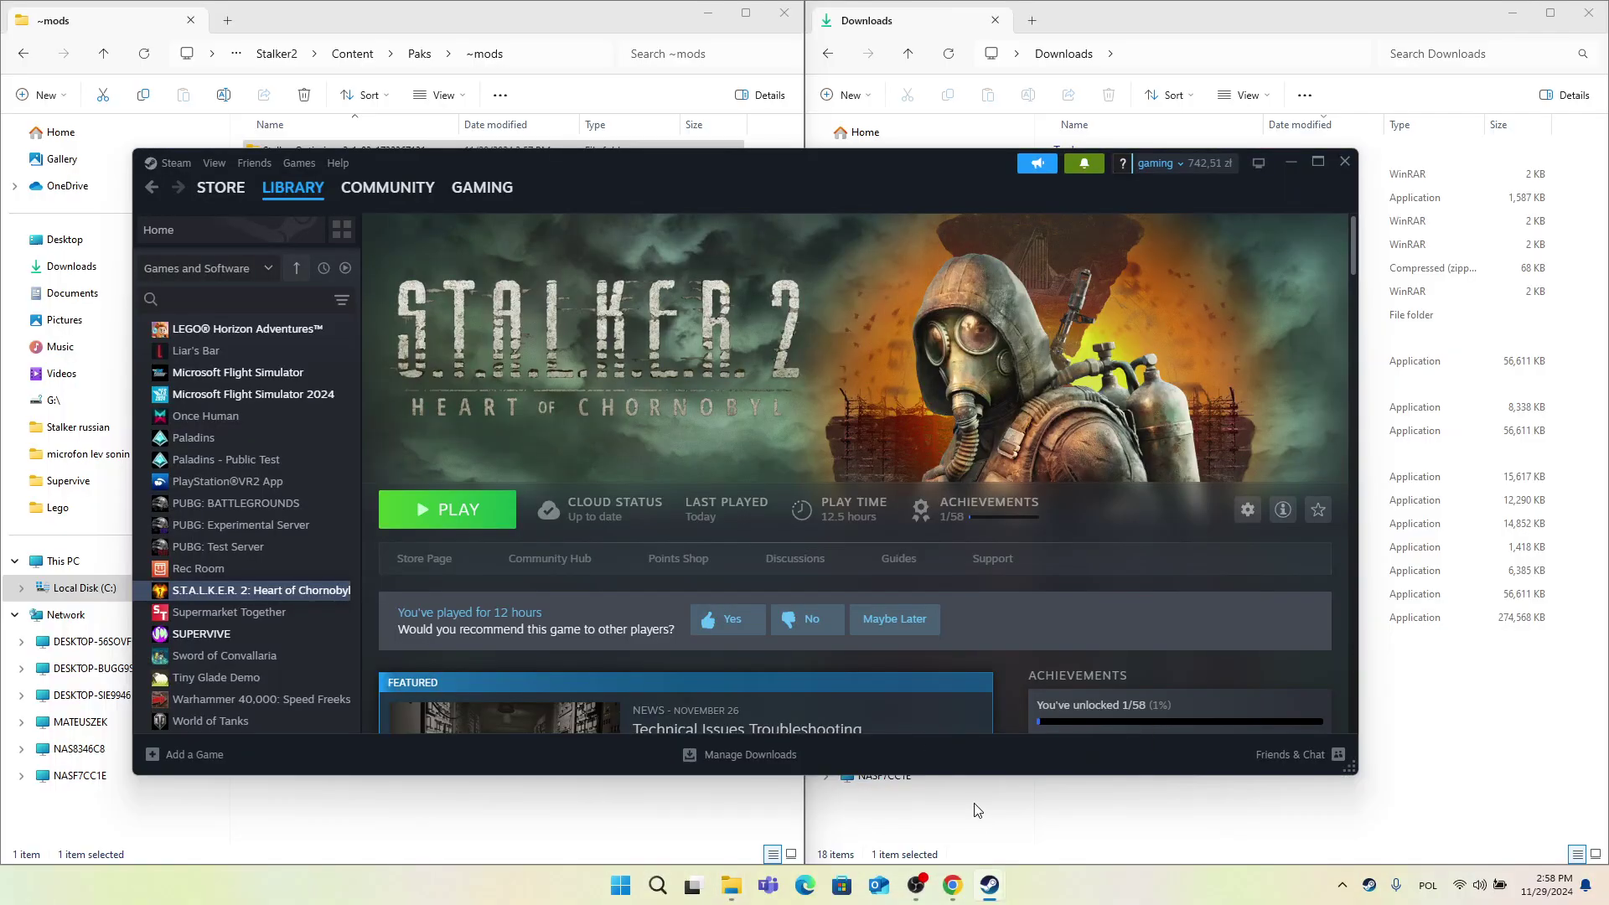